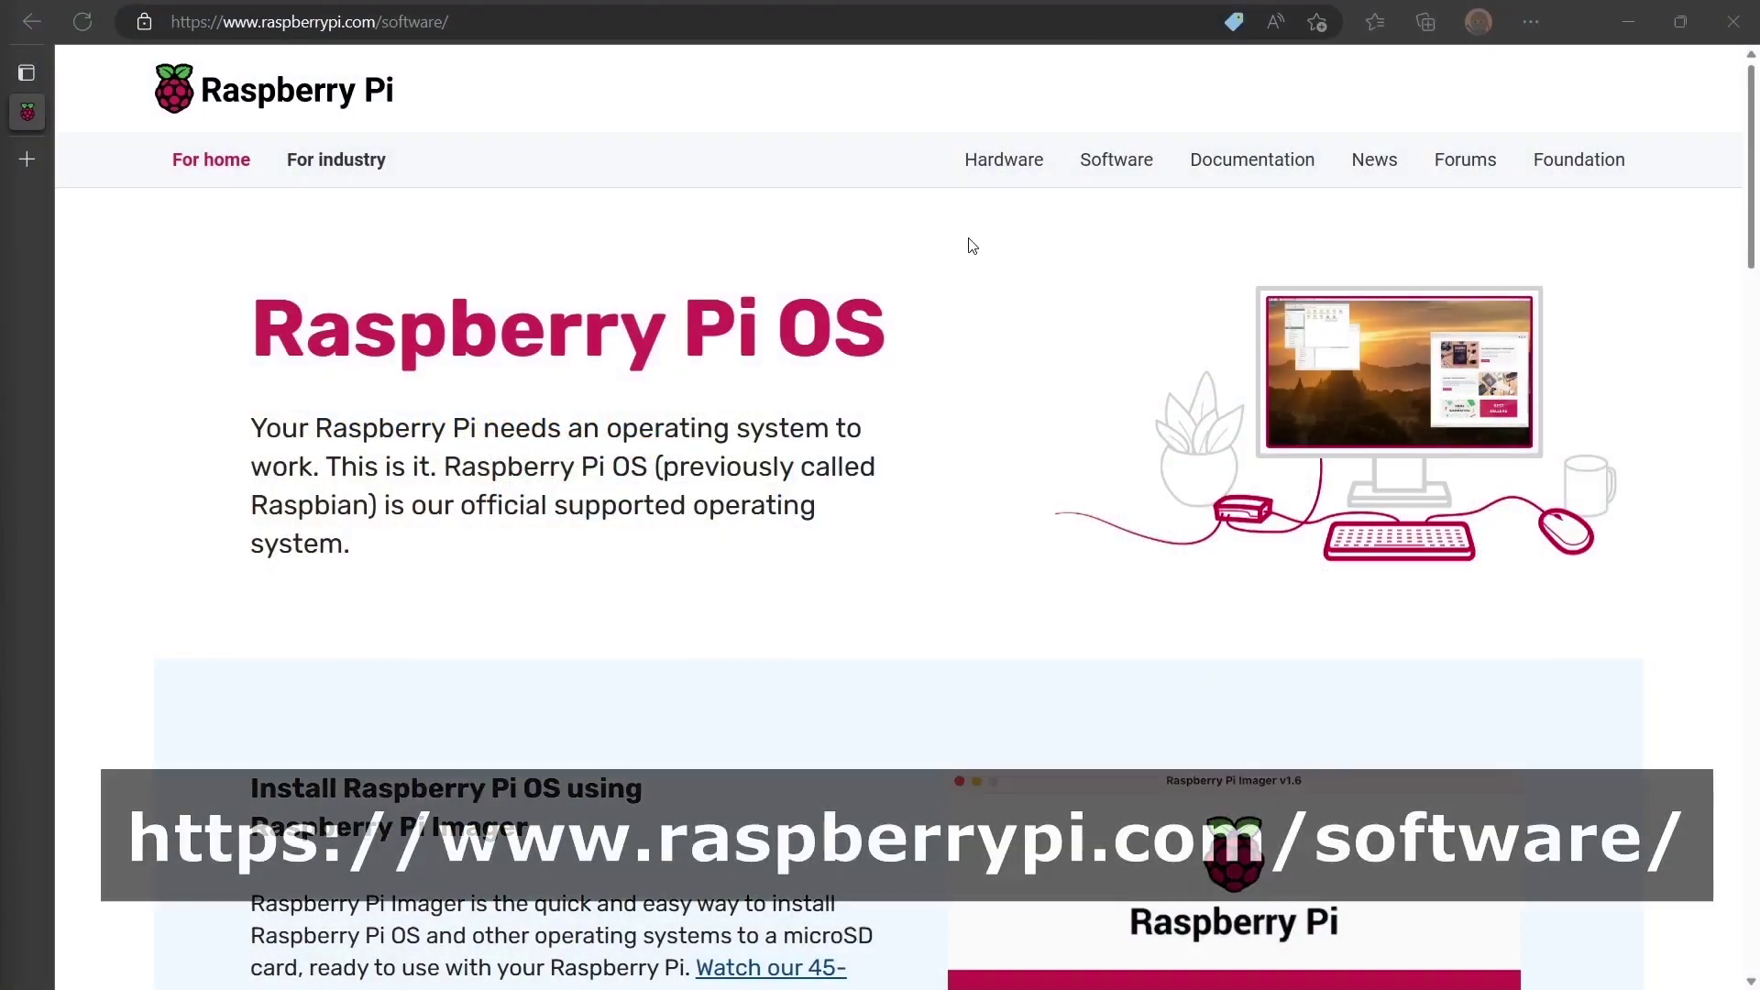
# Download imager_1.7.3.exe for Windows from raspberrypi.com and install Raspberry Pi Imager.
pyautogui.scroll(-2, 971, 303)
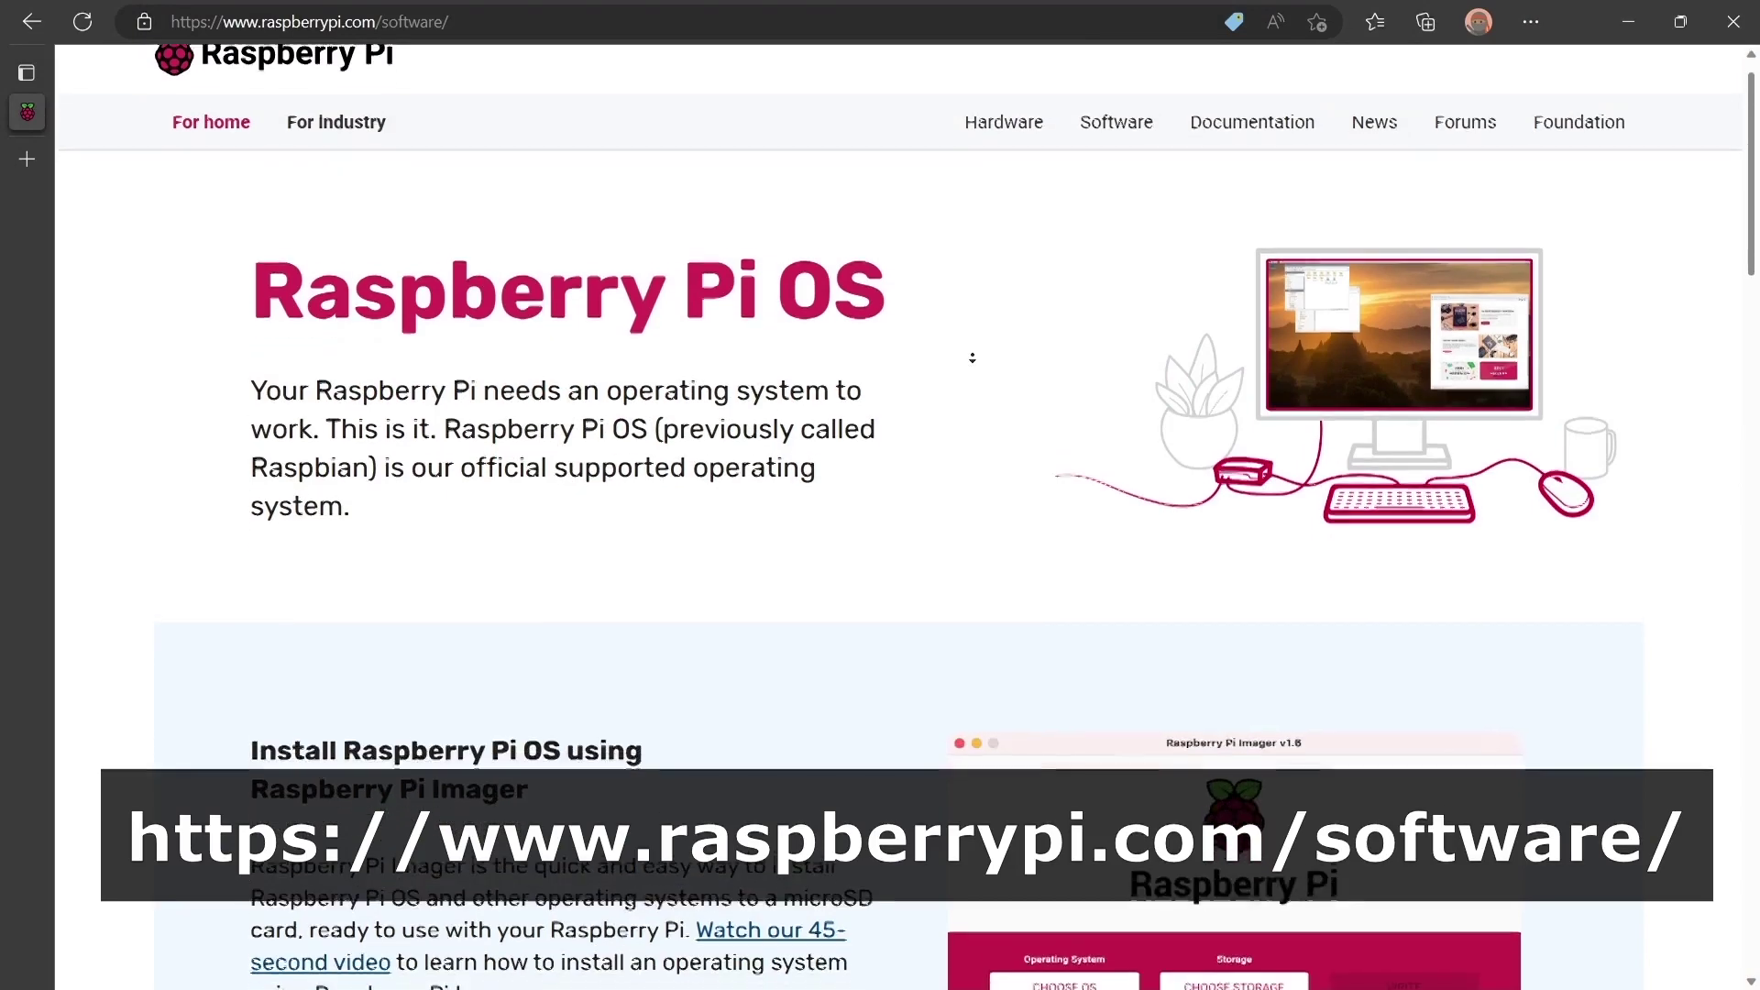
pyautogui.scroll(-5, 973, 358)
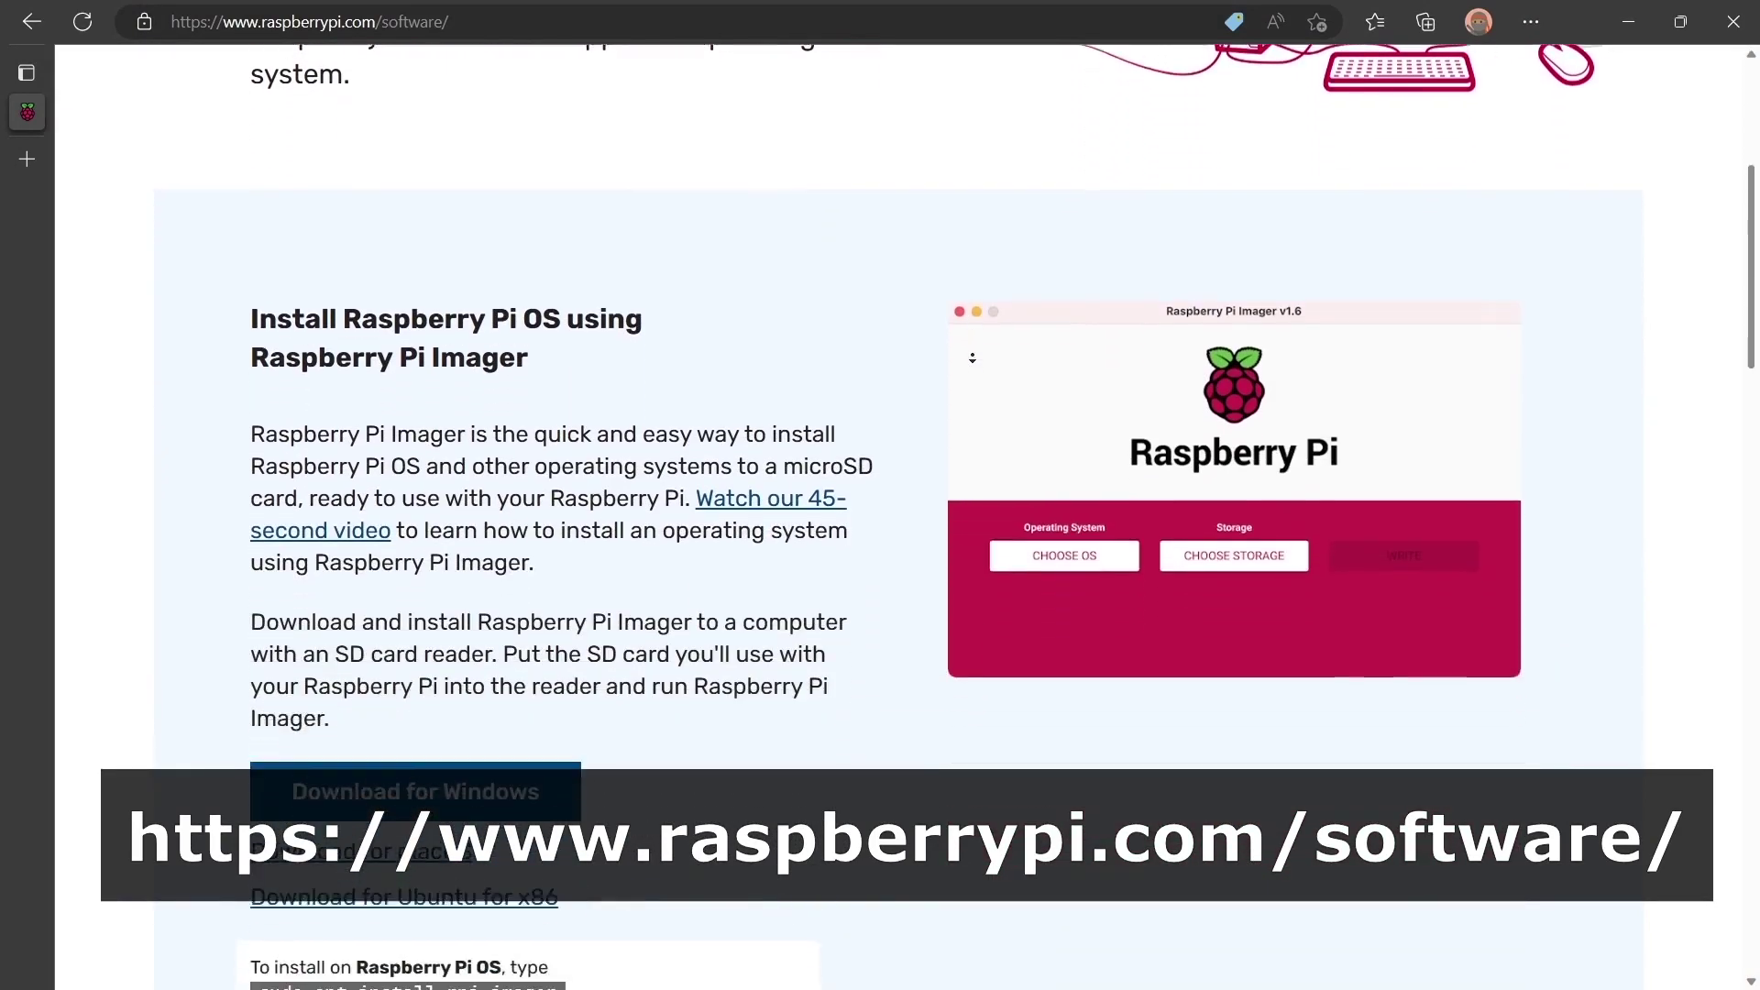
pyautogui.scroll(-5, 972, 359)
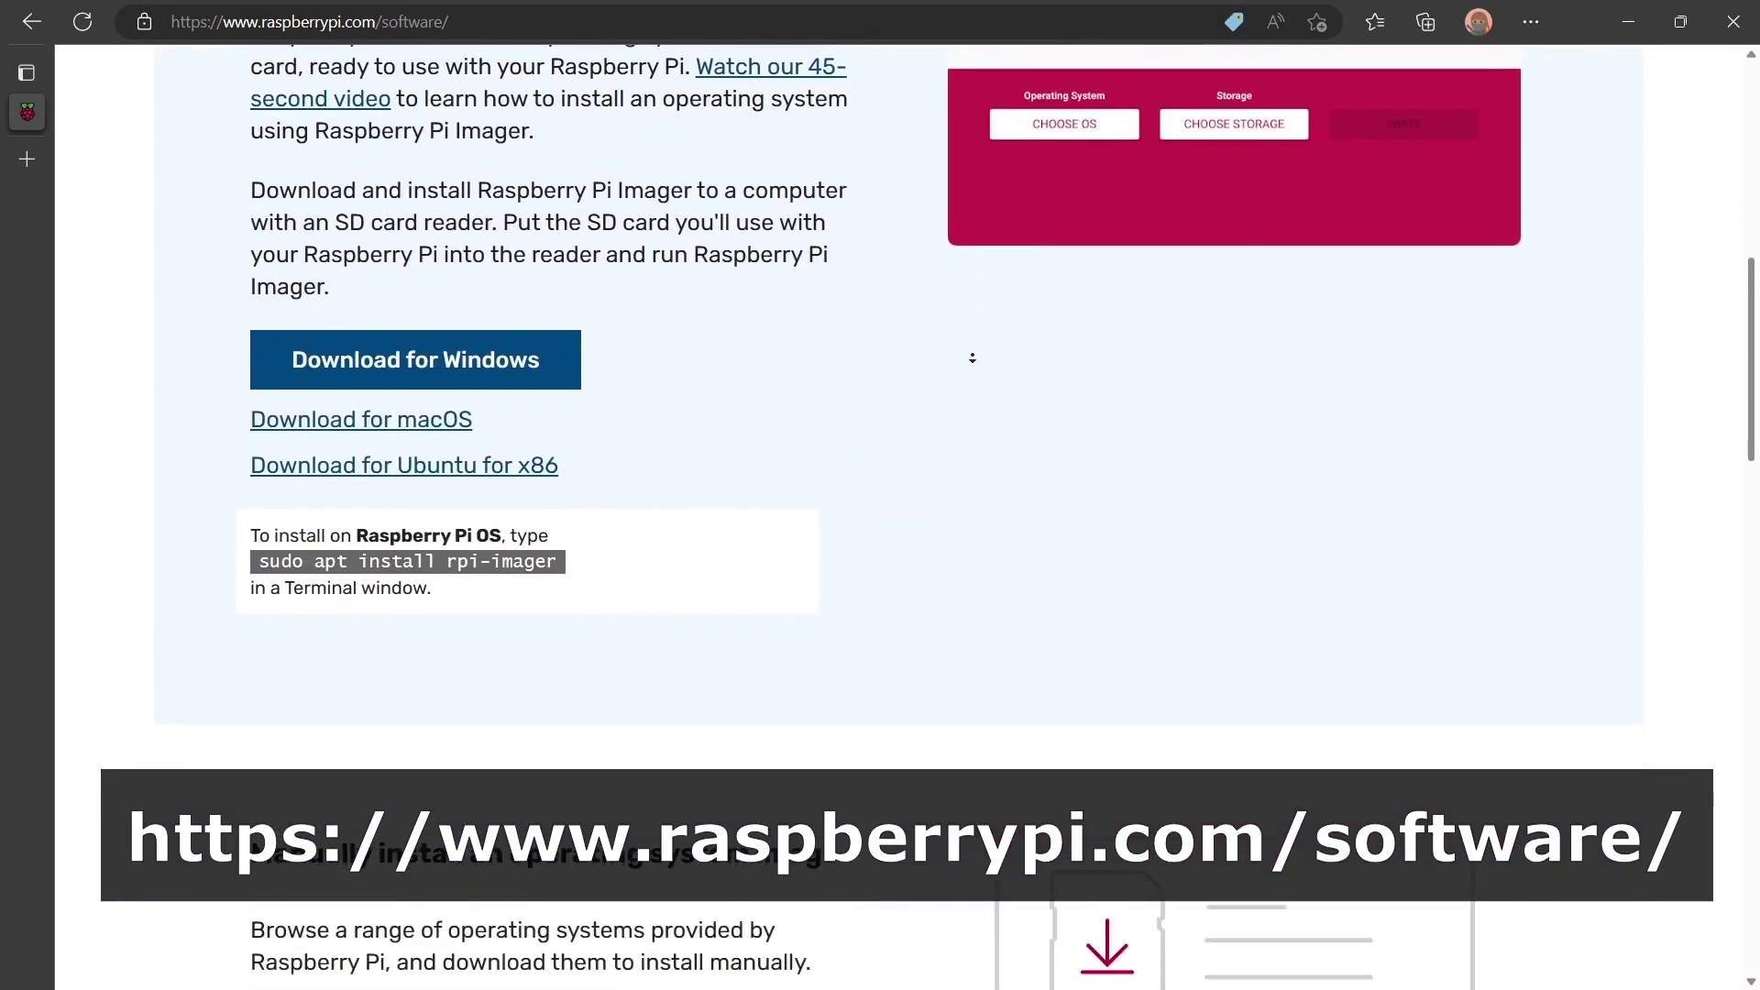
pyautogui.click(507, 209)
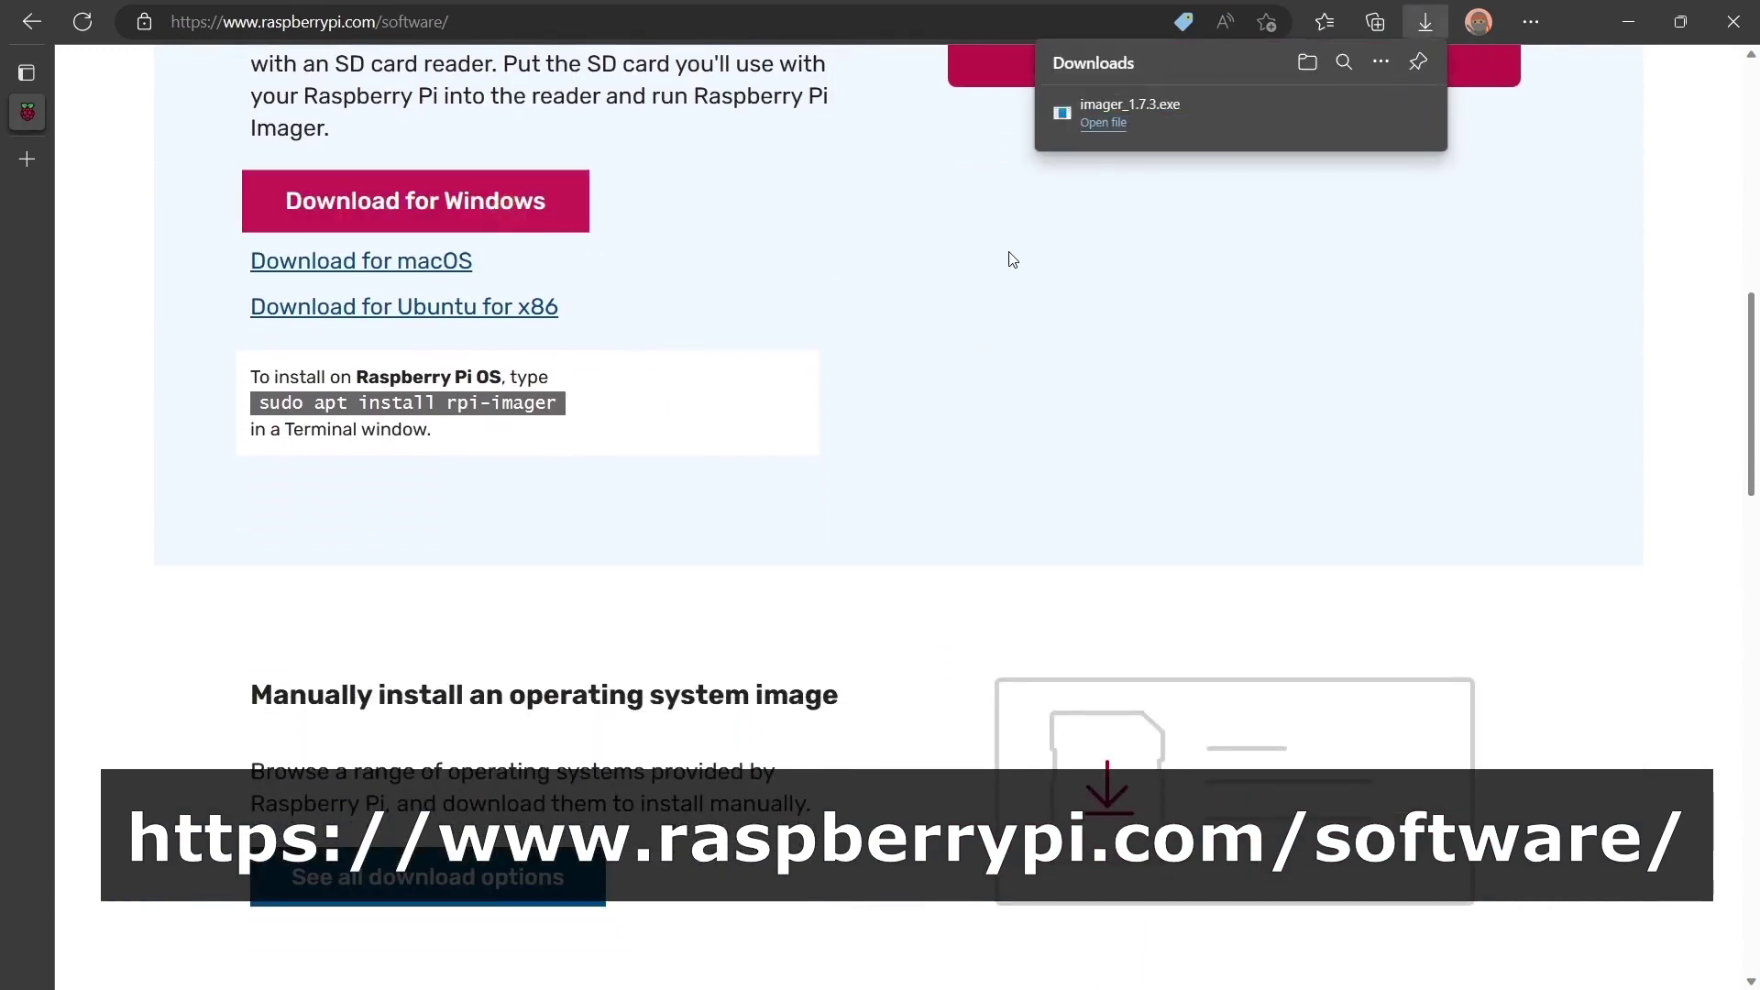
pyautogui.click(1105, 123)
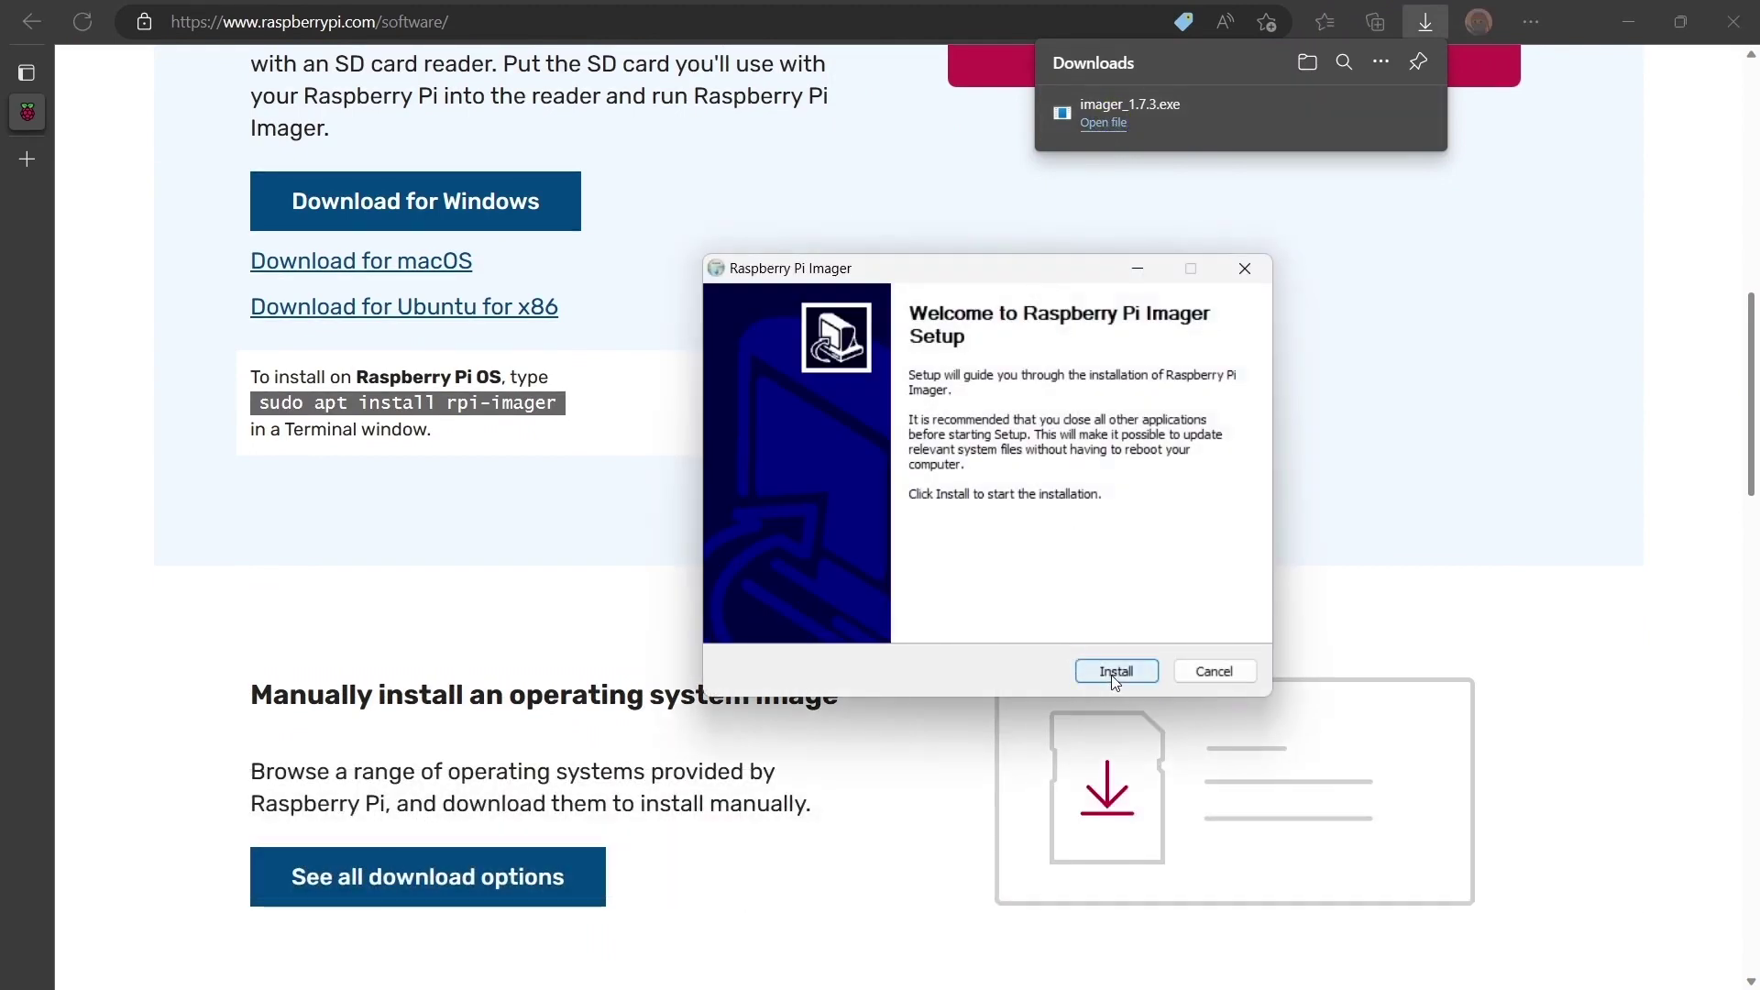
pyautogui.click(1115, 673)
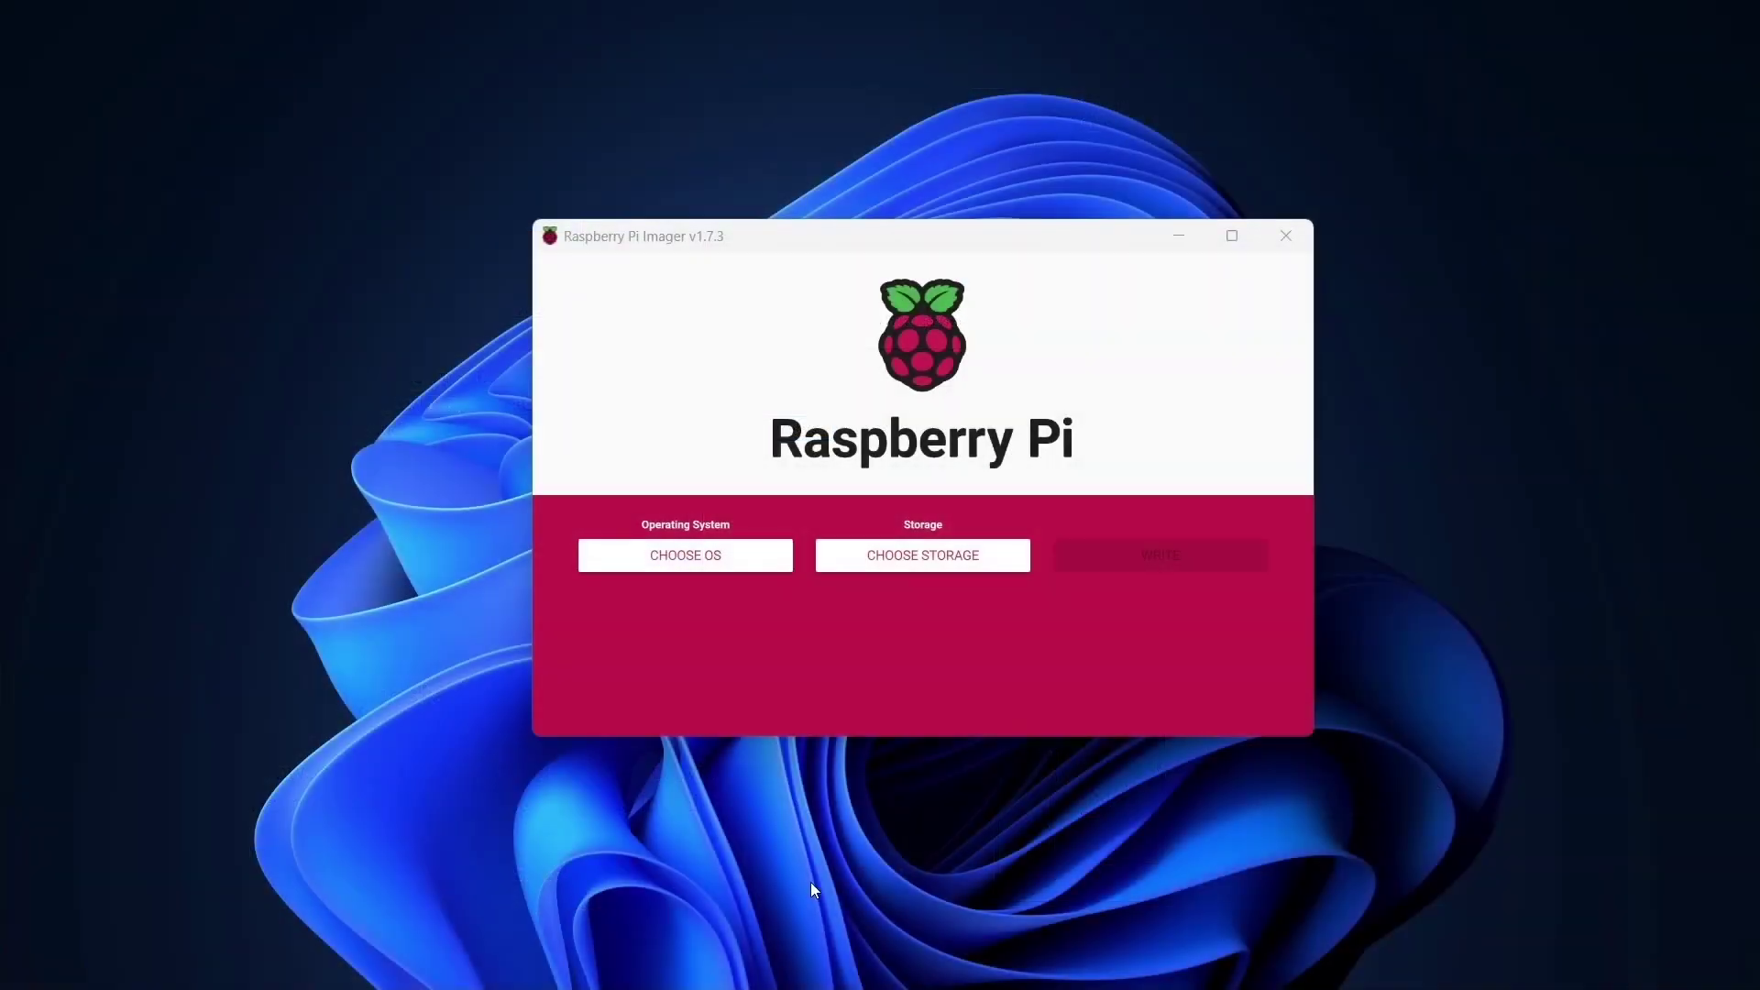
# Choose Raspberry Pi OS Lite (64-bit) under Raspberry Pi OS (other) and the 31.9 GB USB device.
pyautogui.click(711, 561)
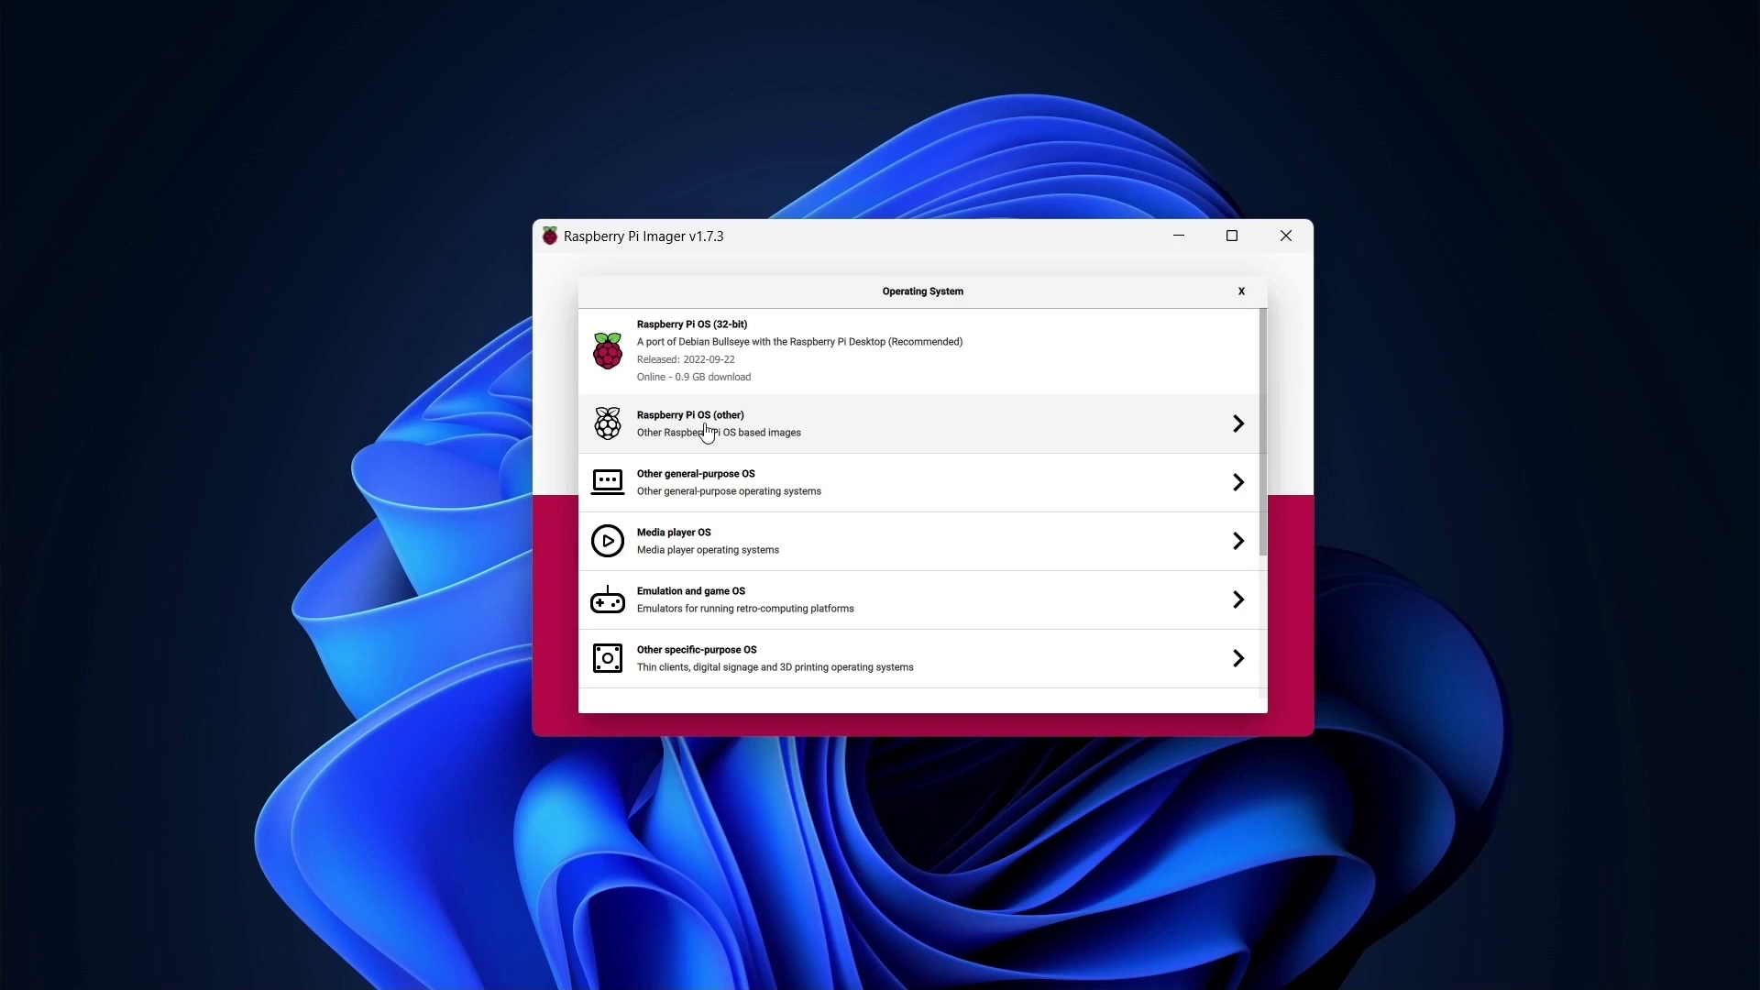
pyautogui.click(707, 434)
pyautogui.scroll(-3, 707, 431)
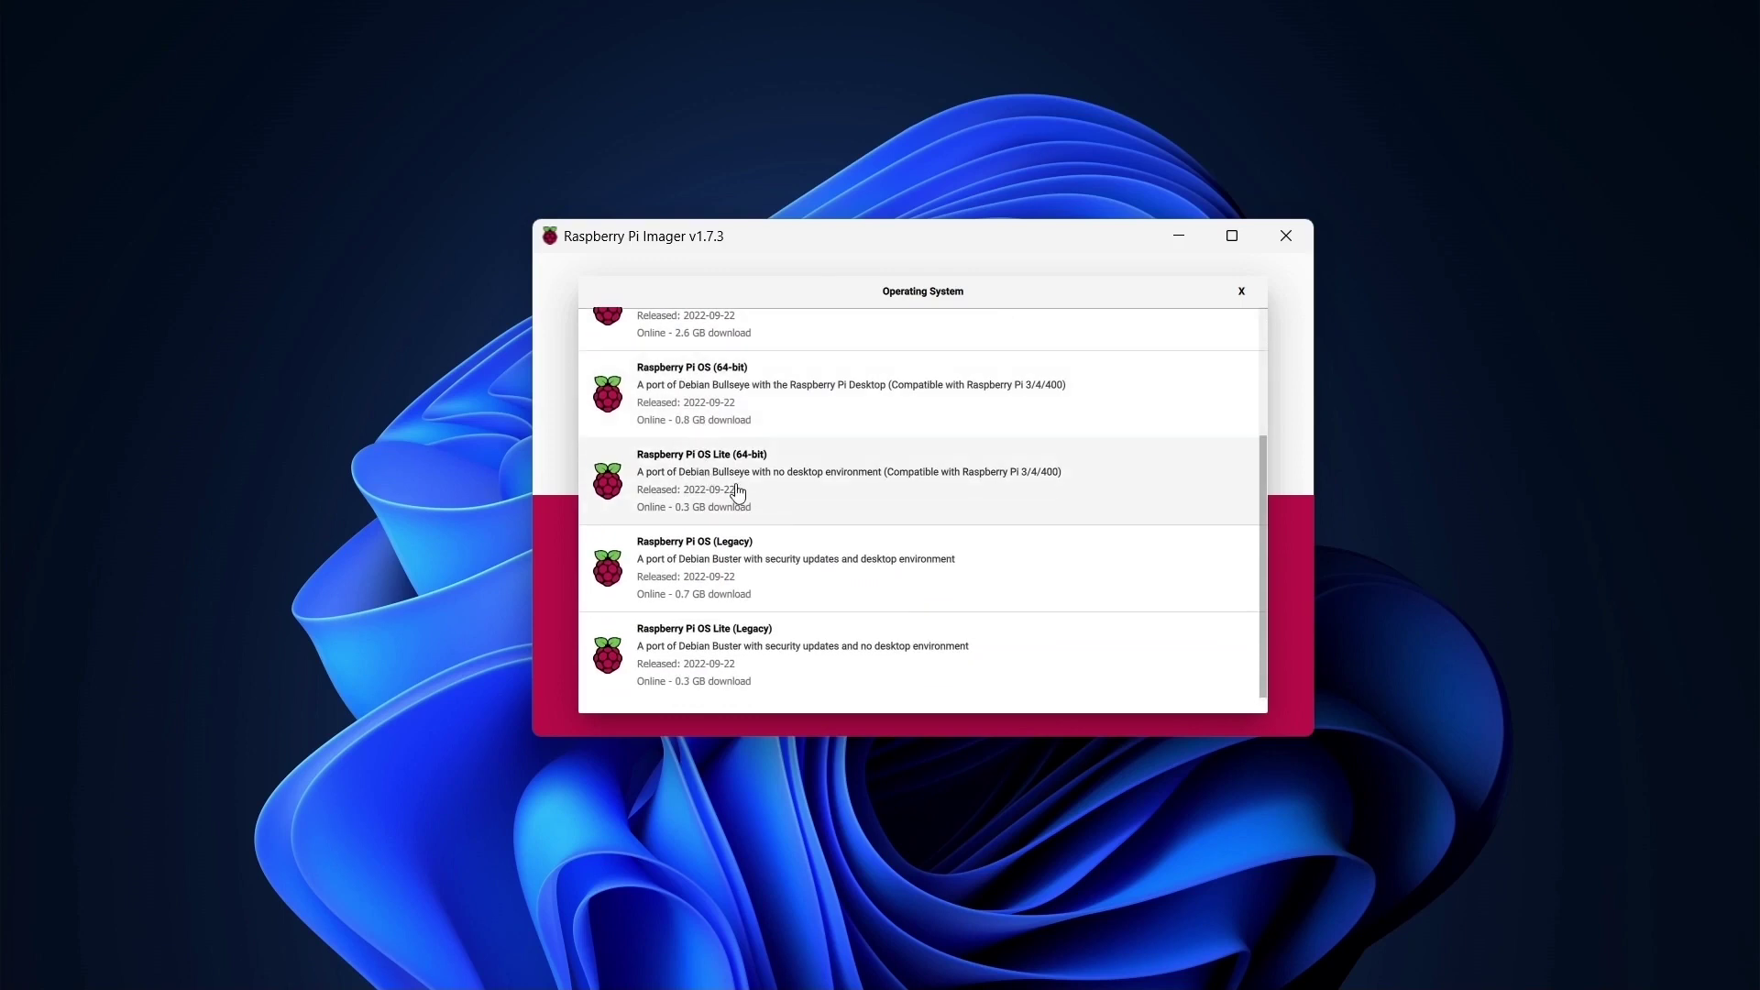
pyautogui.click(770, 491)
pyautogui.click(977, 570)
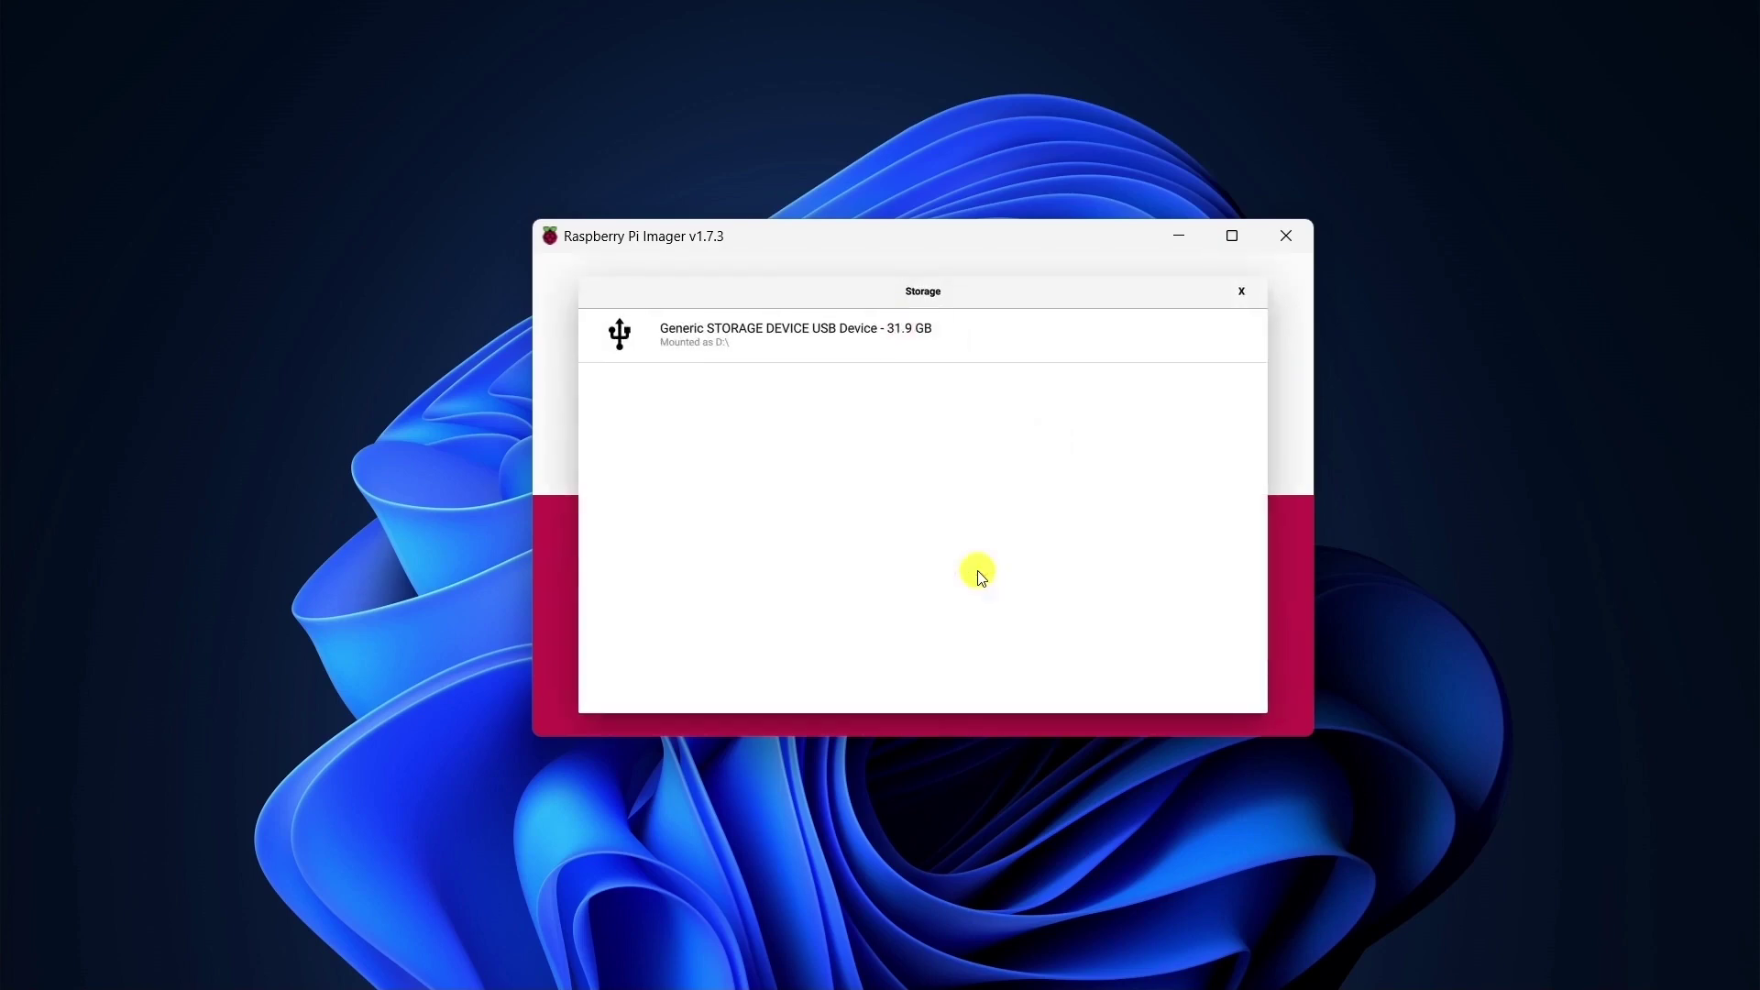
pyautogui.click(850, 342)
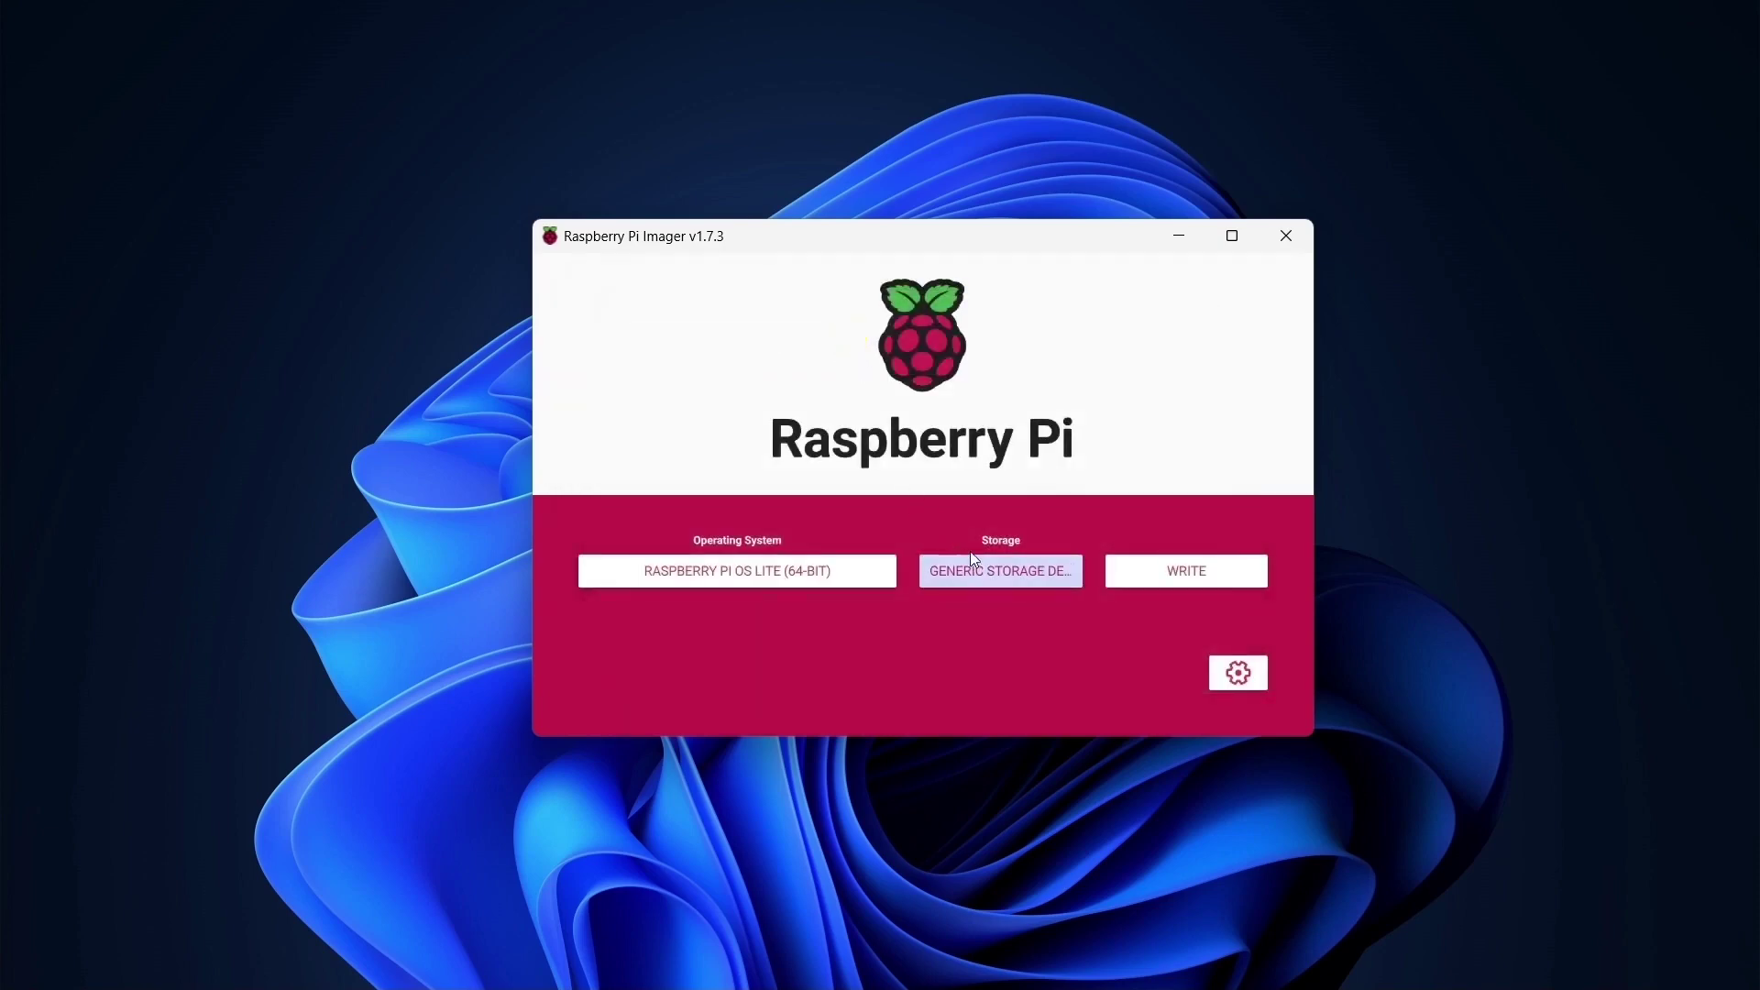
# In advanced options, enable hostname raspberrypi and SSH password login, and enter the account password.
pyautogui.click(1255, 687)
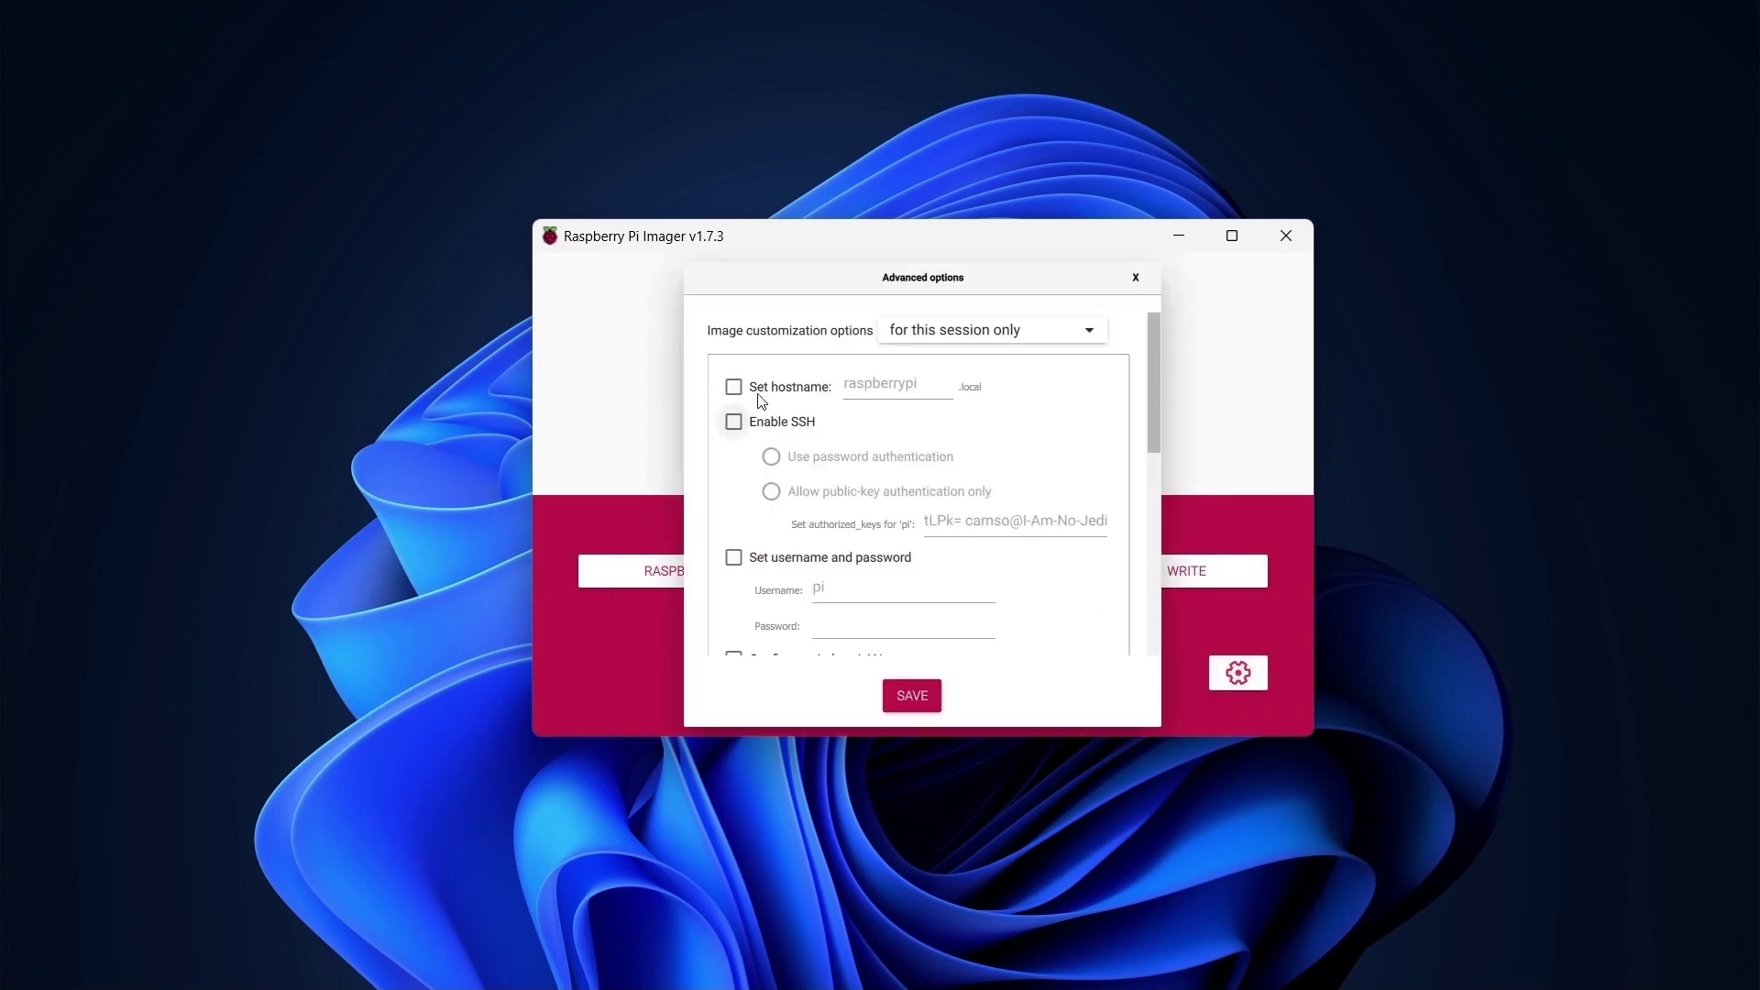
pyautogui.click(733, 386)
pyautogui.click(733, 422)
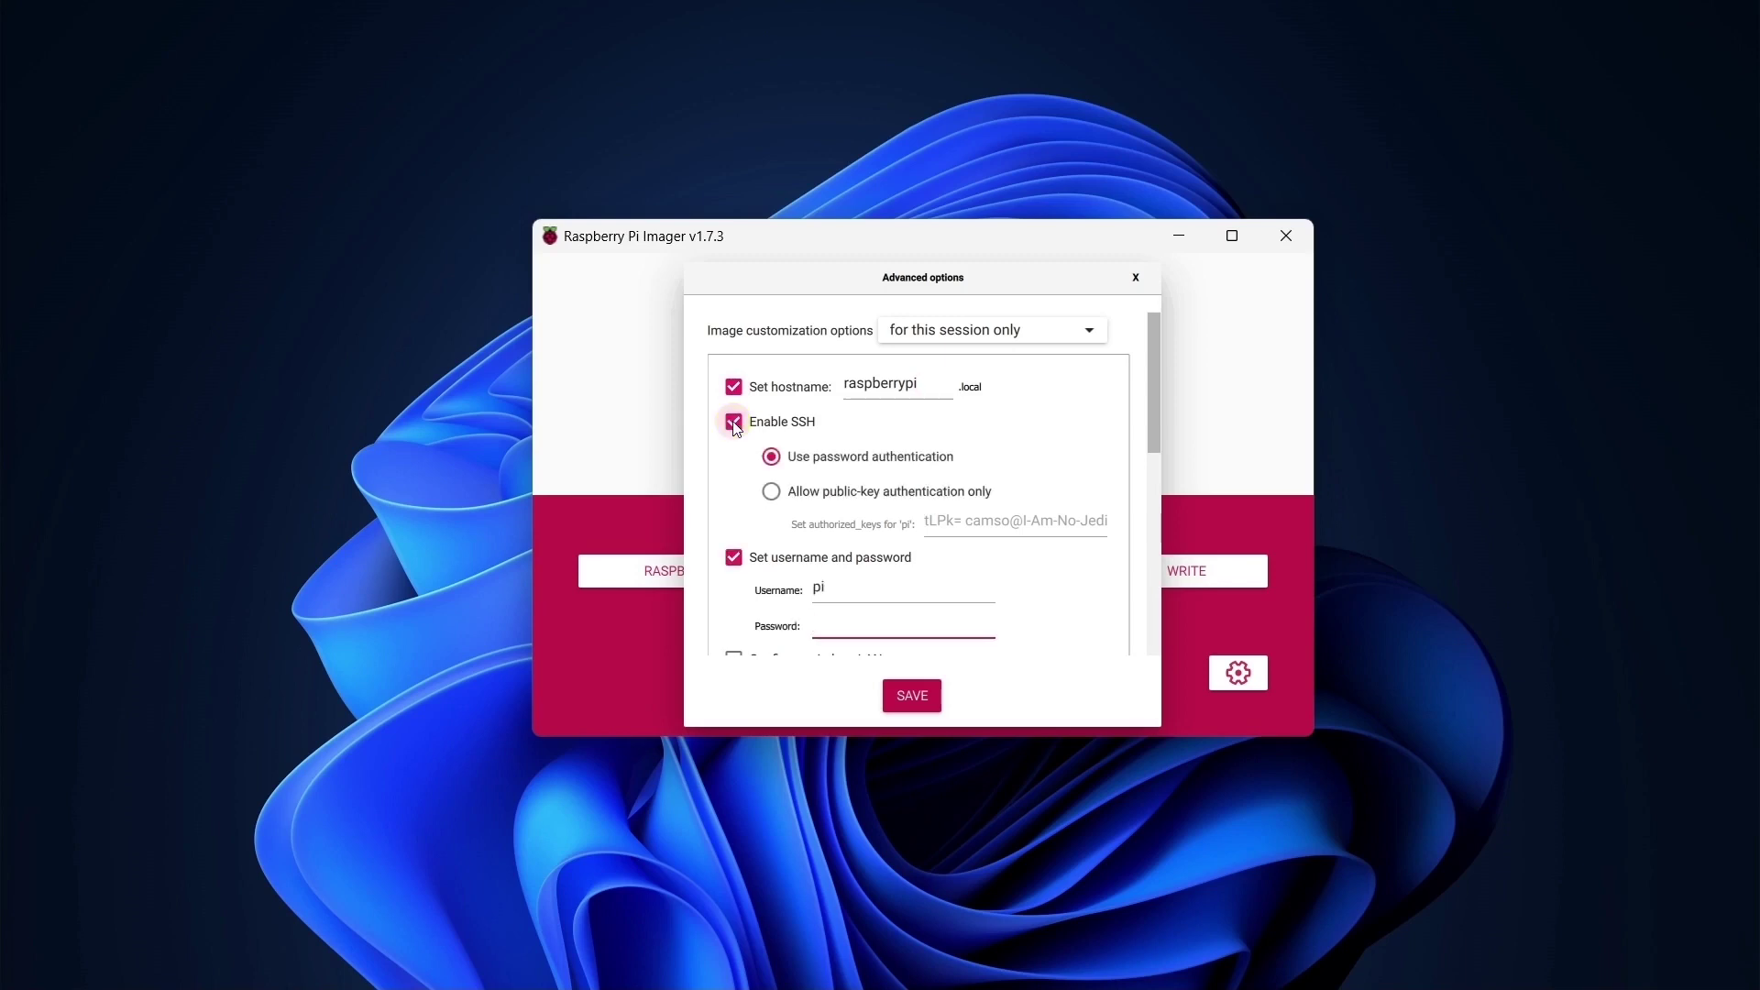
pyautogui.click(823, 622)
pyautogui.write('raspberr')
pyautogui.scroll(-5, 830, 623)
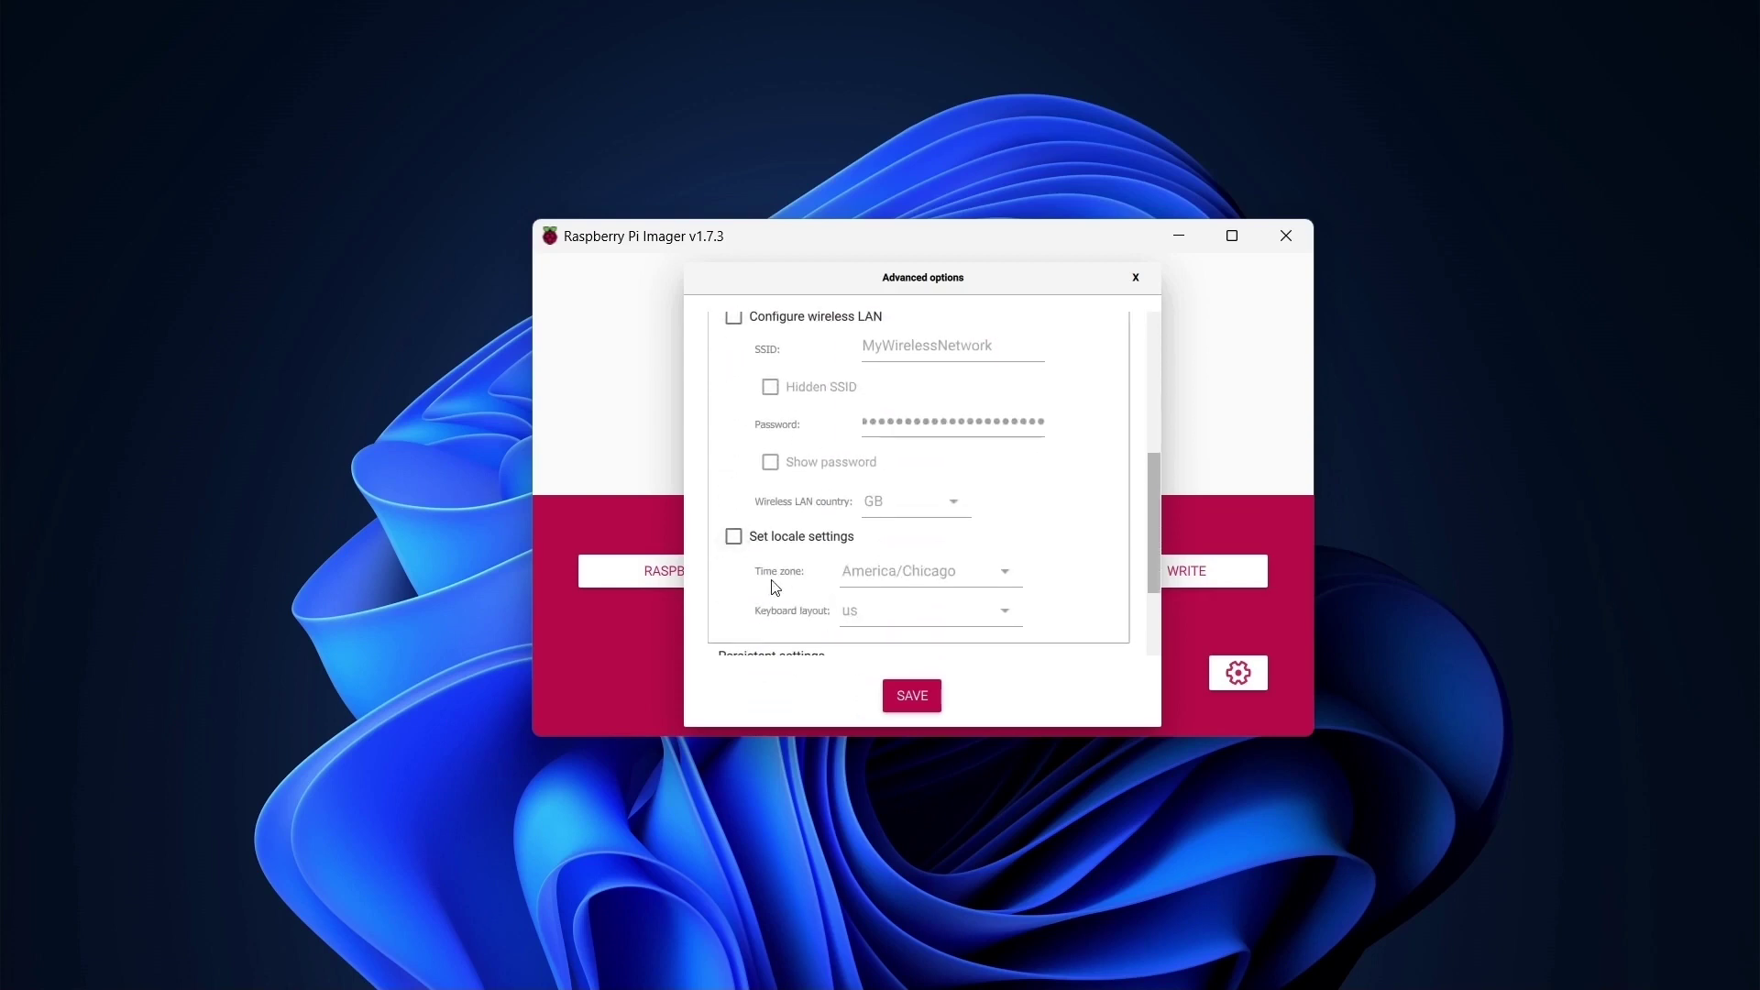
# Enable wireless LAN with country US and America/Chicago locale settings, then save the options.
pyautogui.click(733, 319)
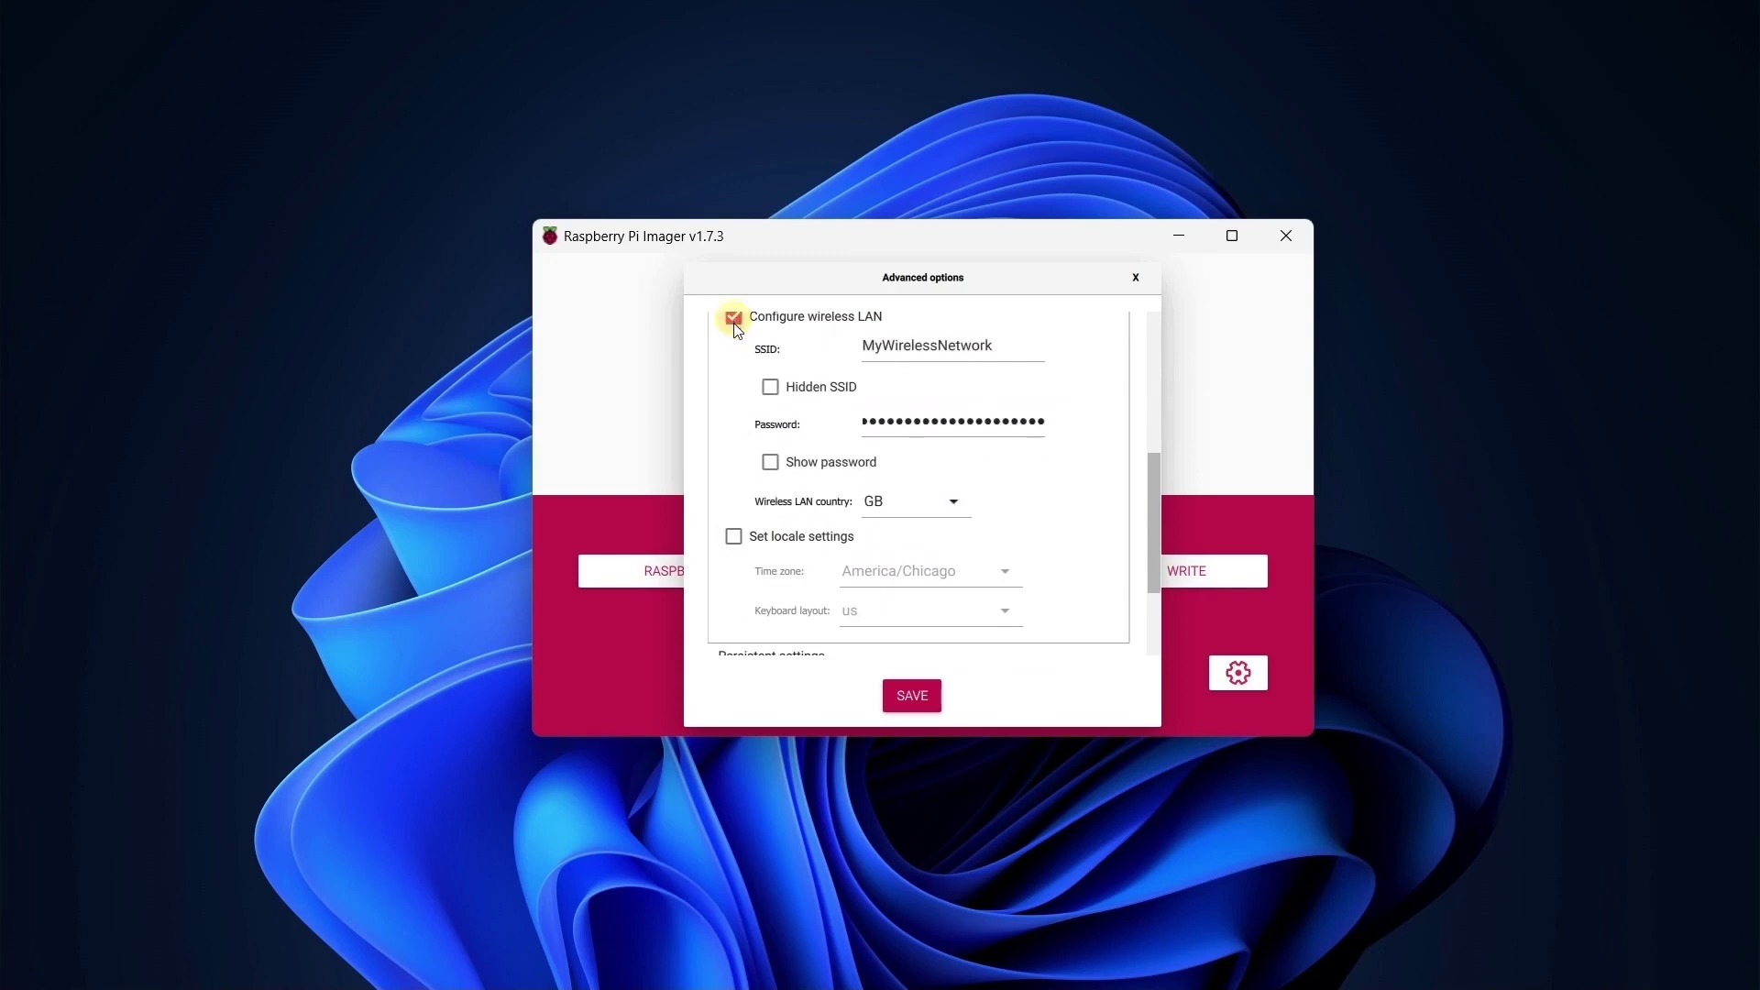
pyautogui.click(872, 500)
pyautogui.click(909, 498)
pyautogui.press('BackSpace')
pyautogui.press('BackSpace')
pyautogui.write('US')
pyautogui.click(734, 537)
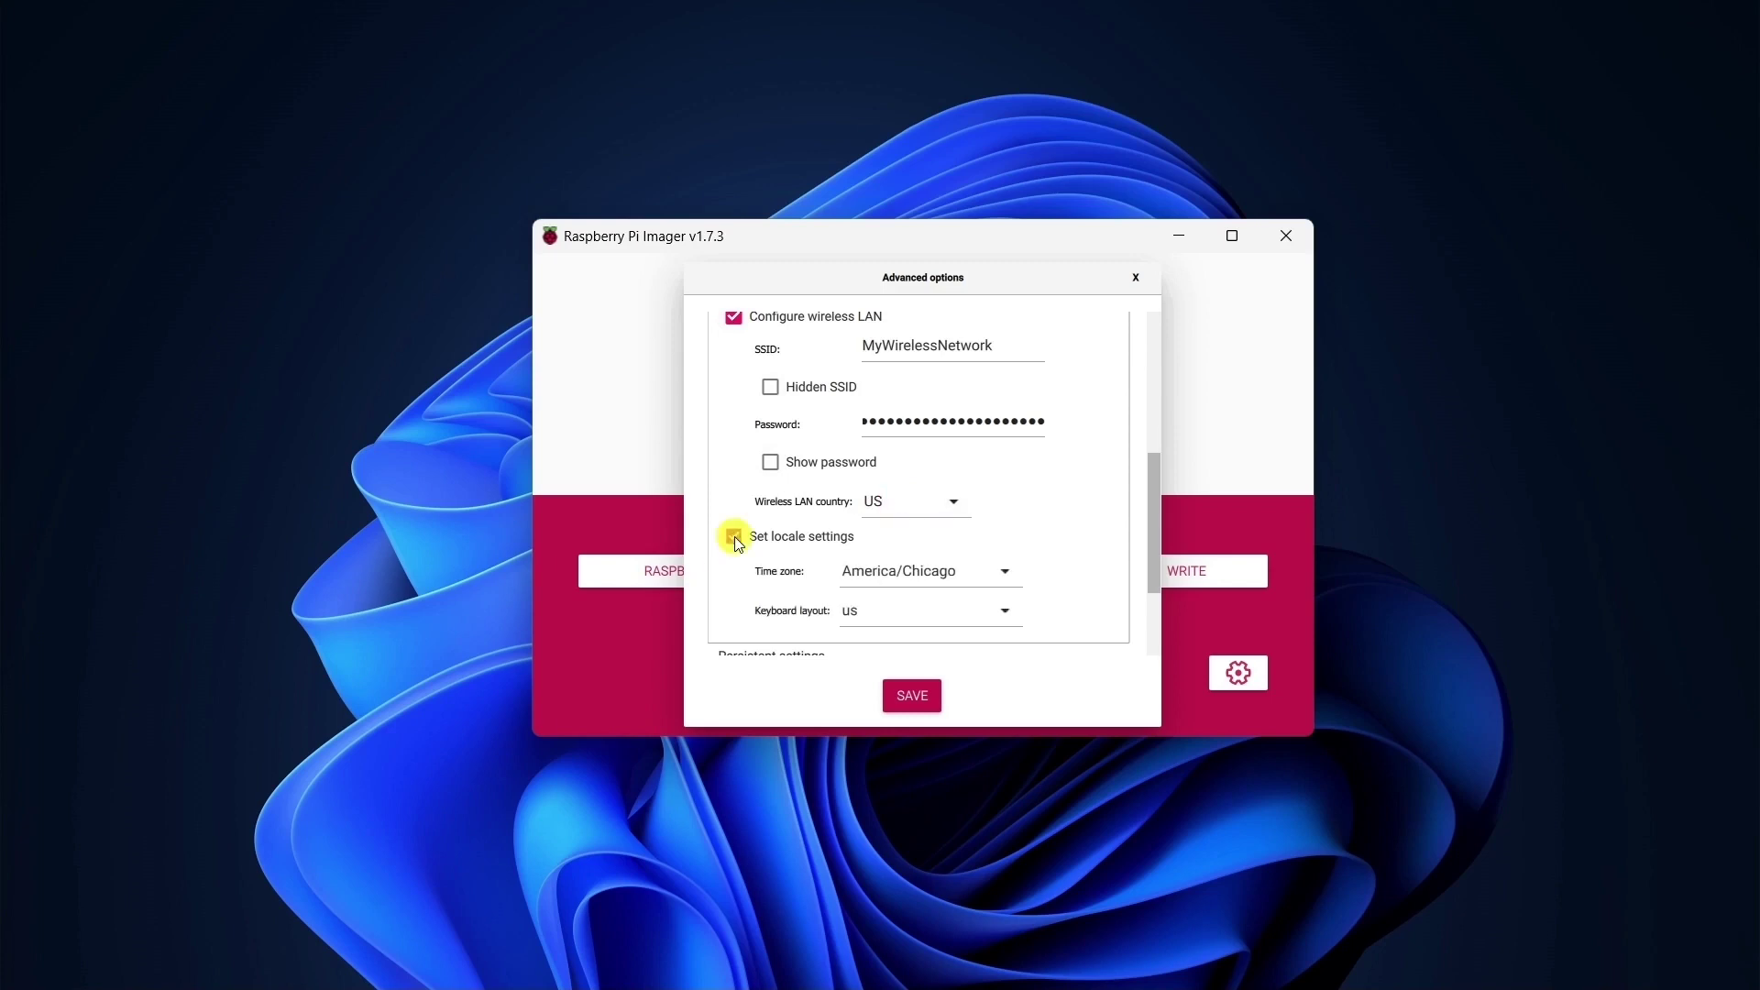
pyautogui.scroll(-3, 736, 541)
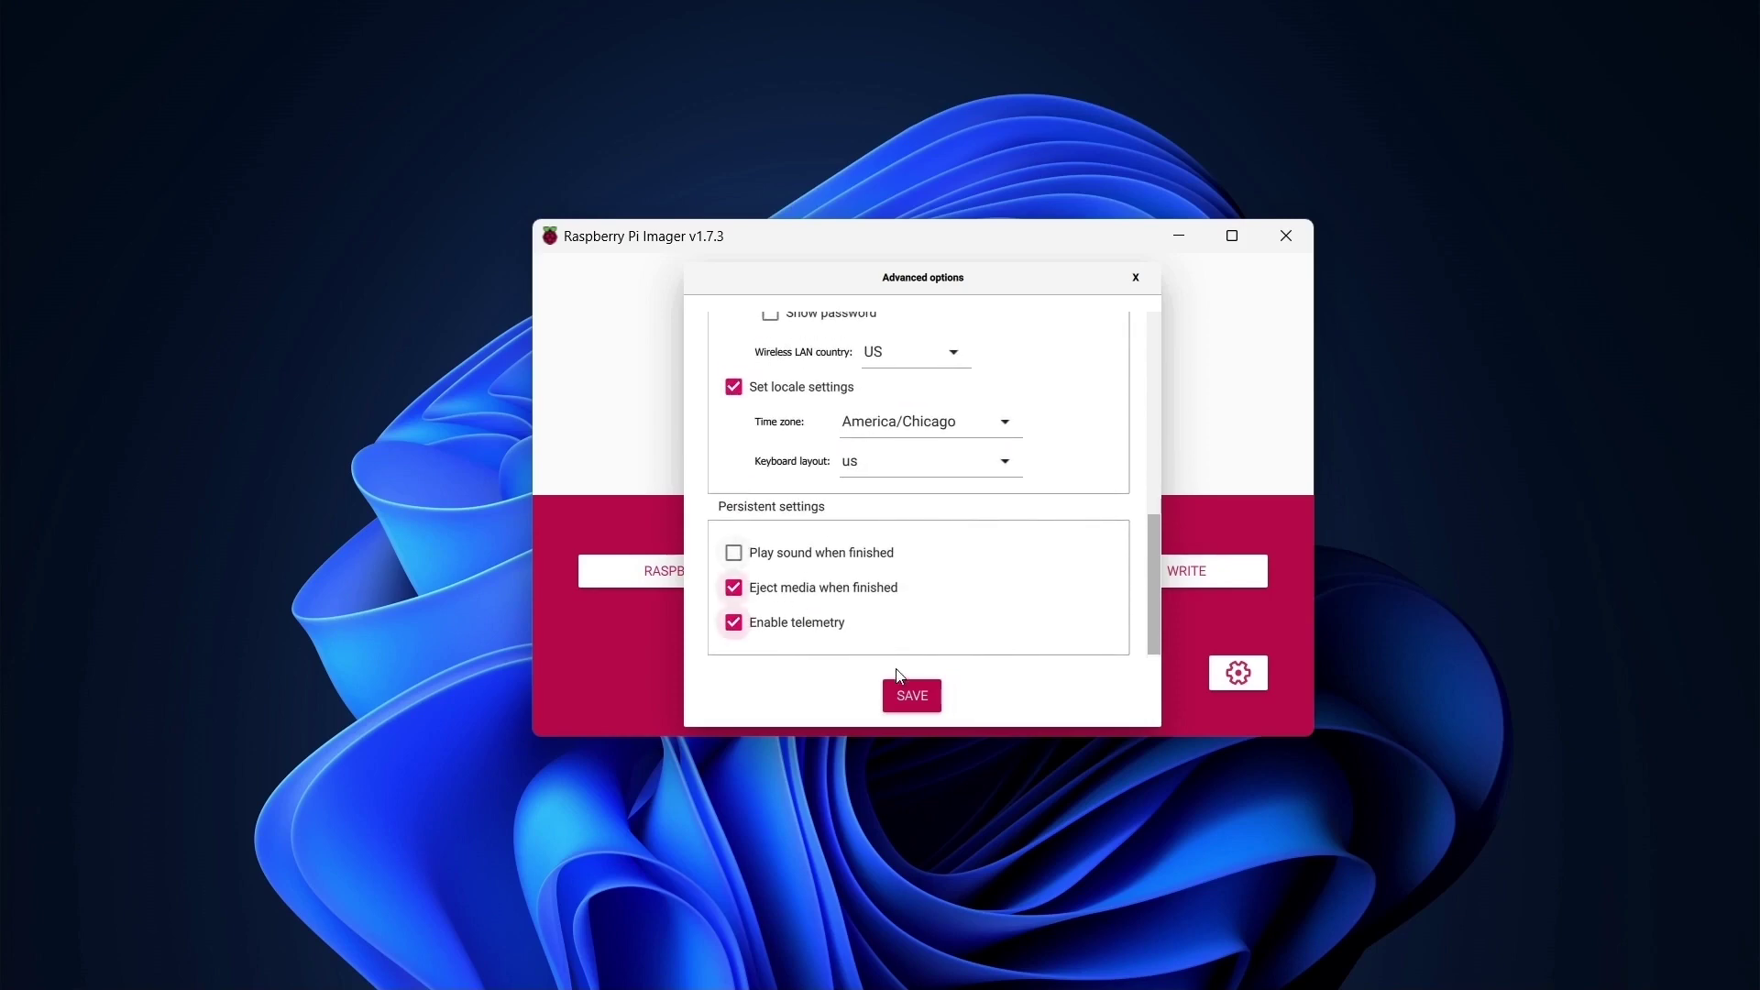
pyautogui.click(910, 699)
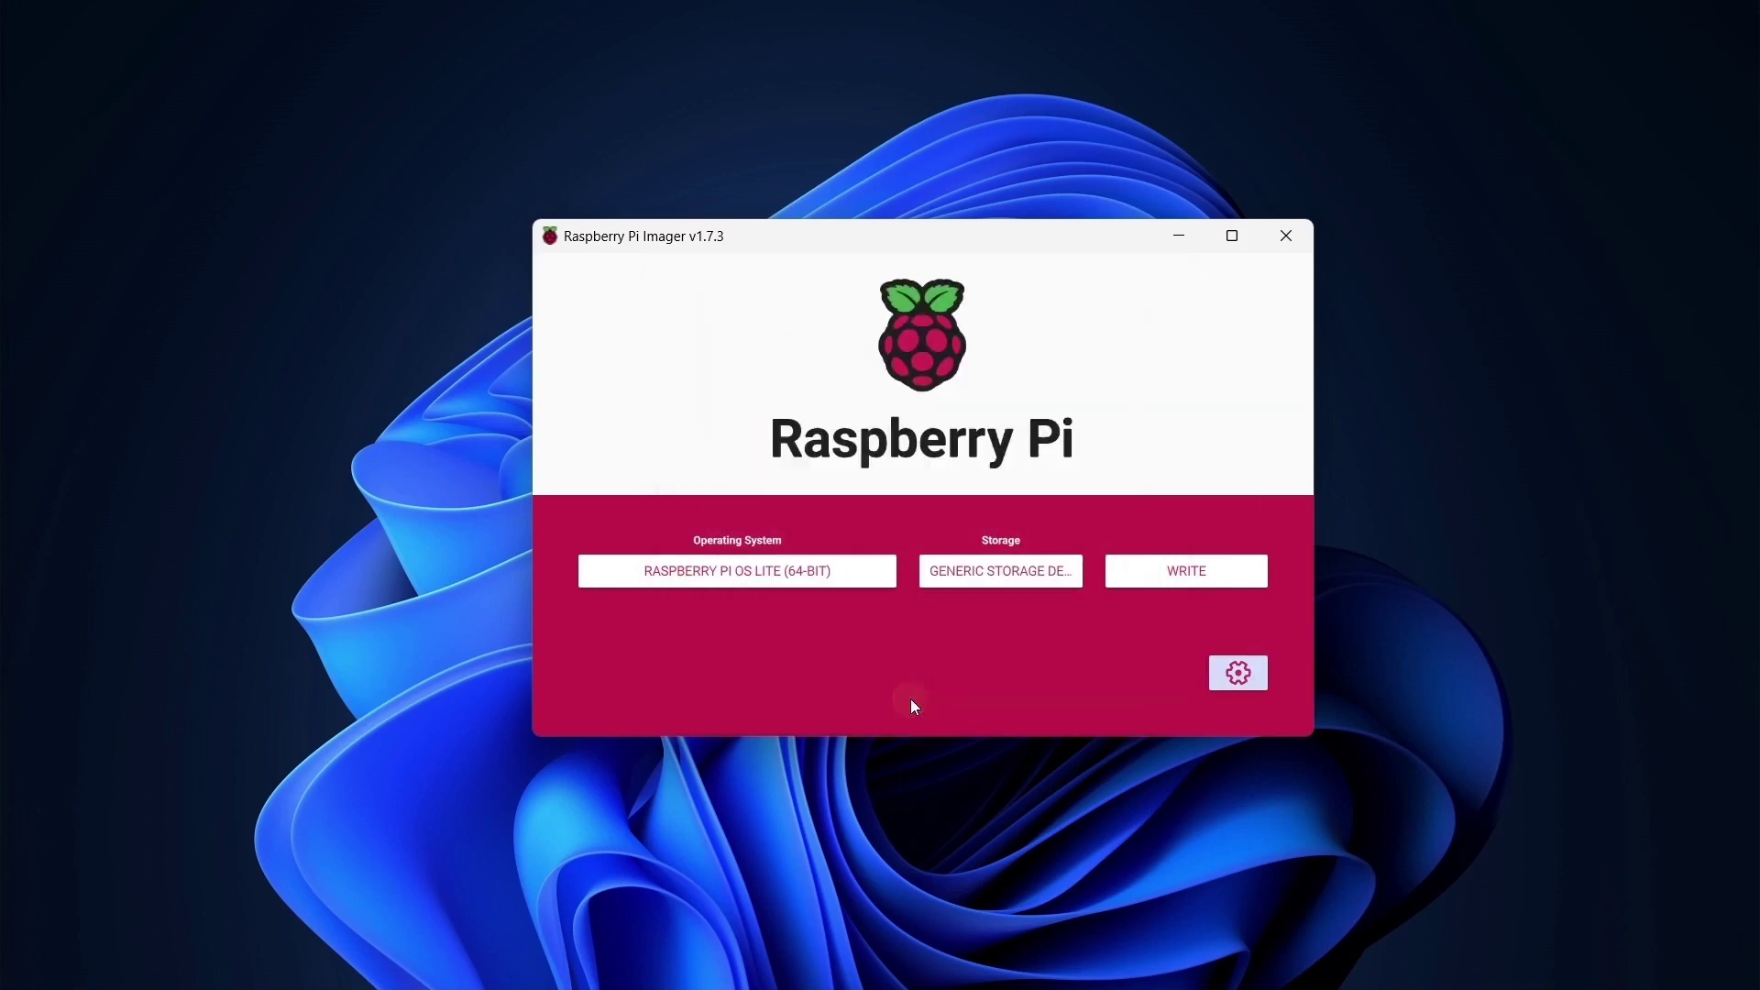
# Write the image to the USB device, confirming that its existing data will be erased.
pyautogui.click(1166, 571)
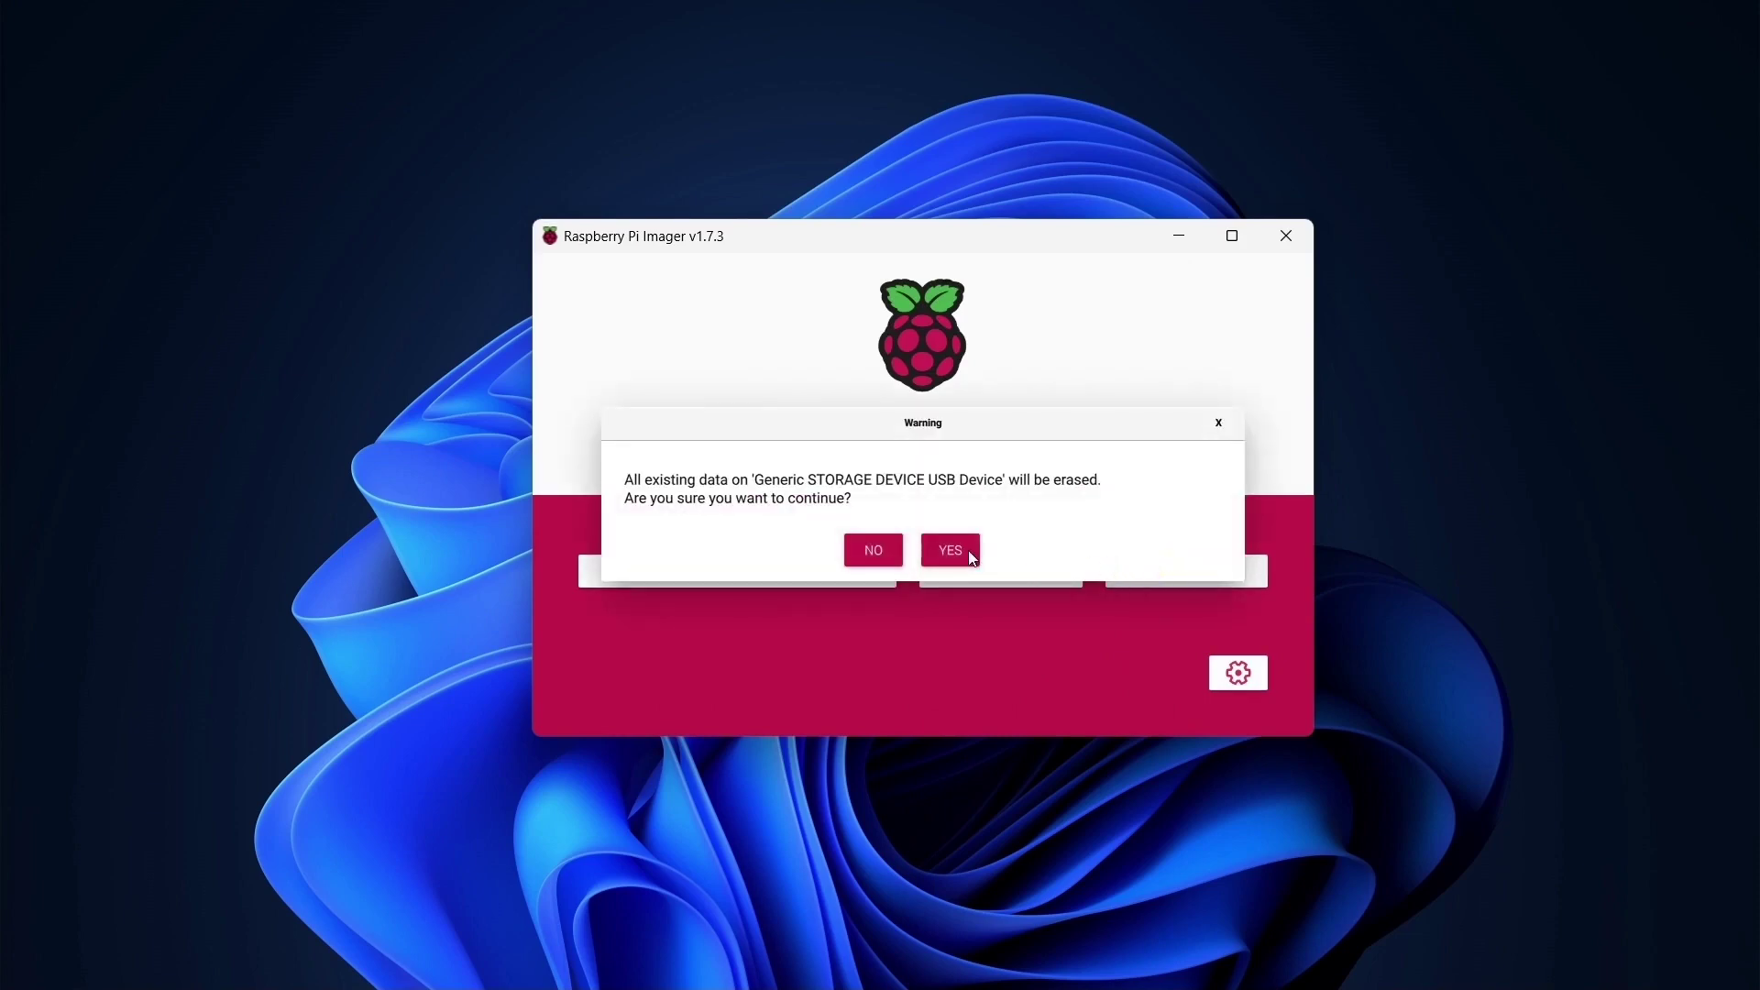
pyautogui.click(953, 550)
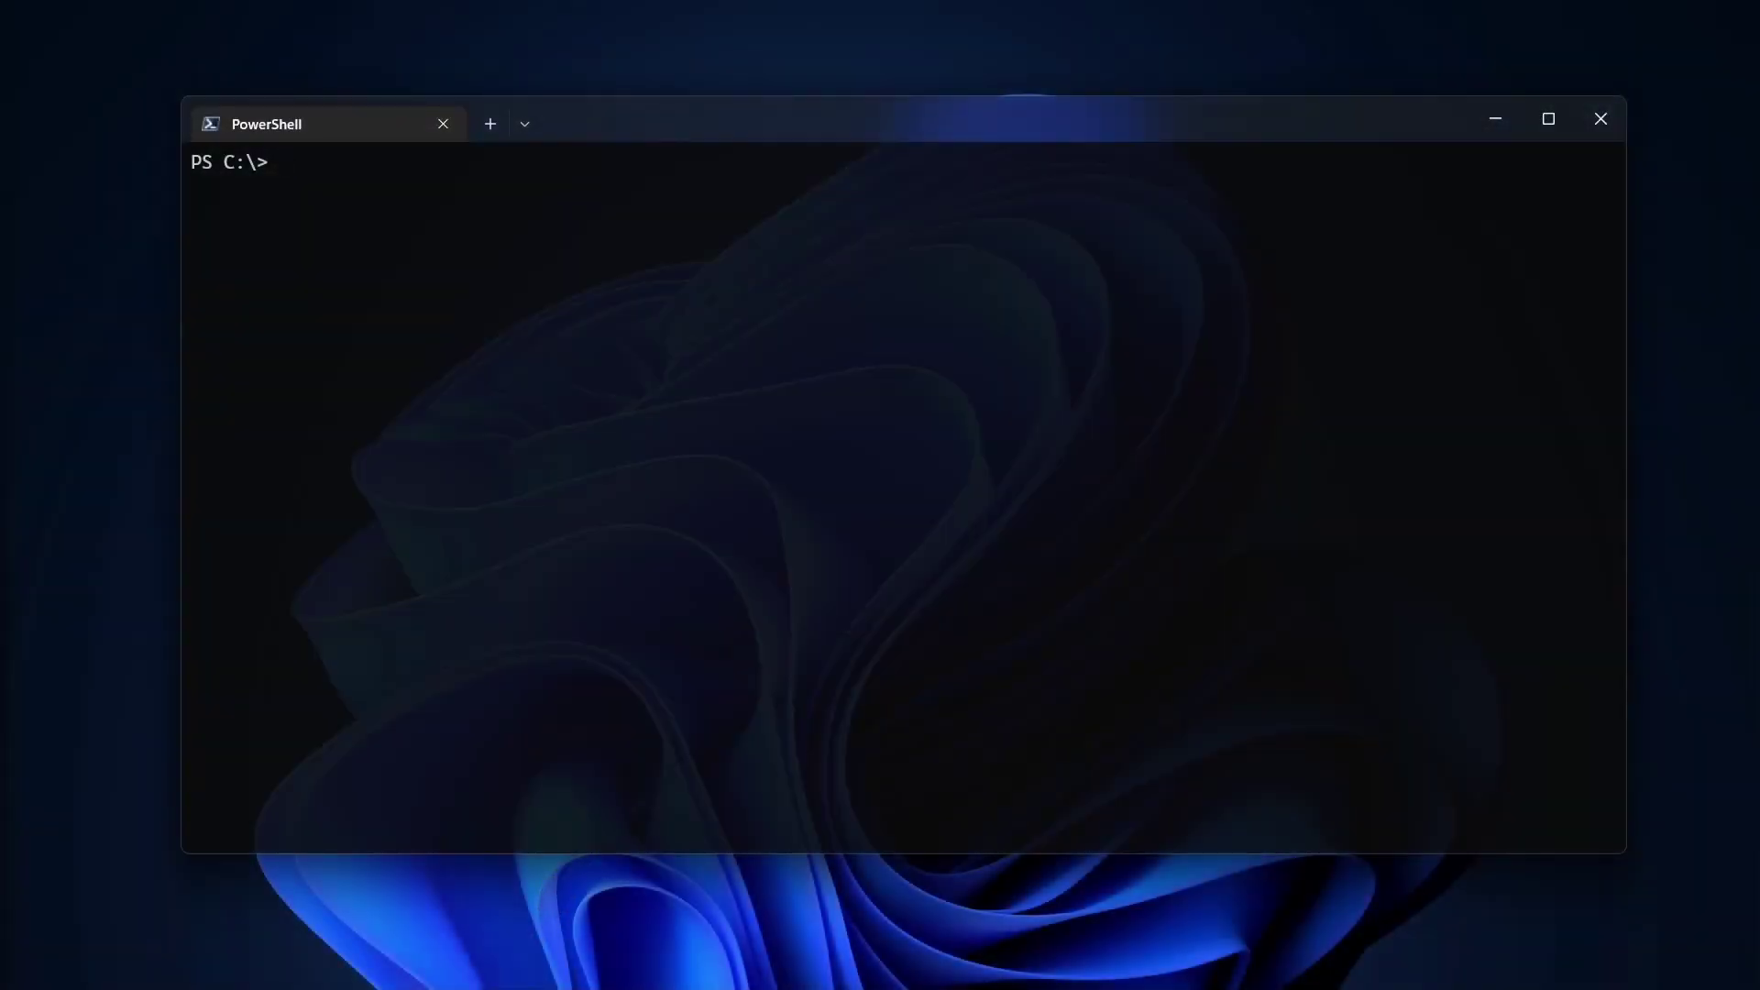
# SSH into raspberrypi and answer yes to trust its host key fingerprint.
pyautogui.write('ssh')
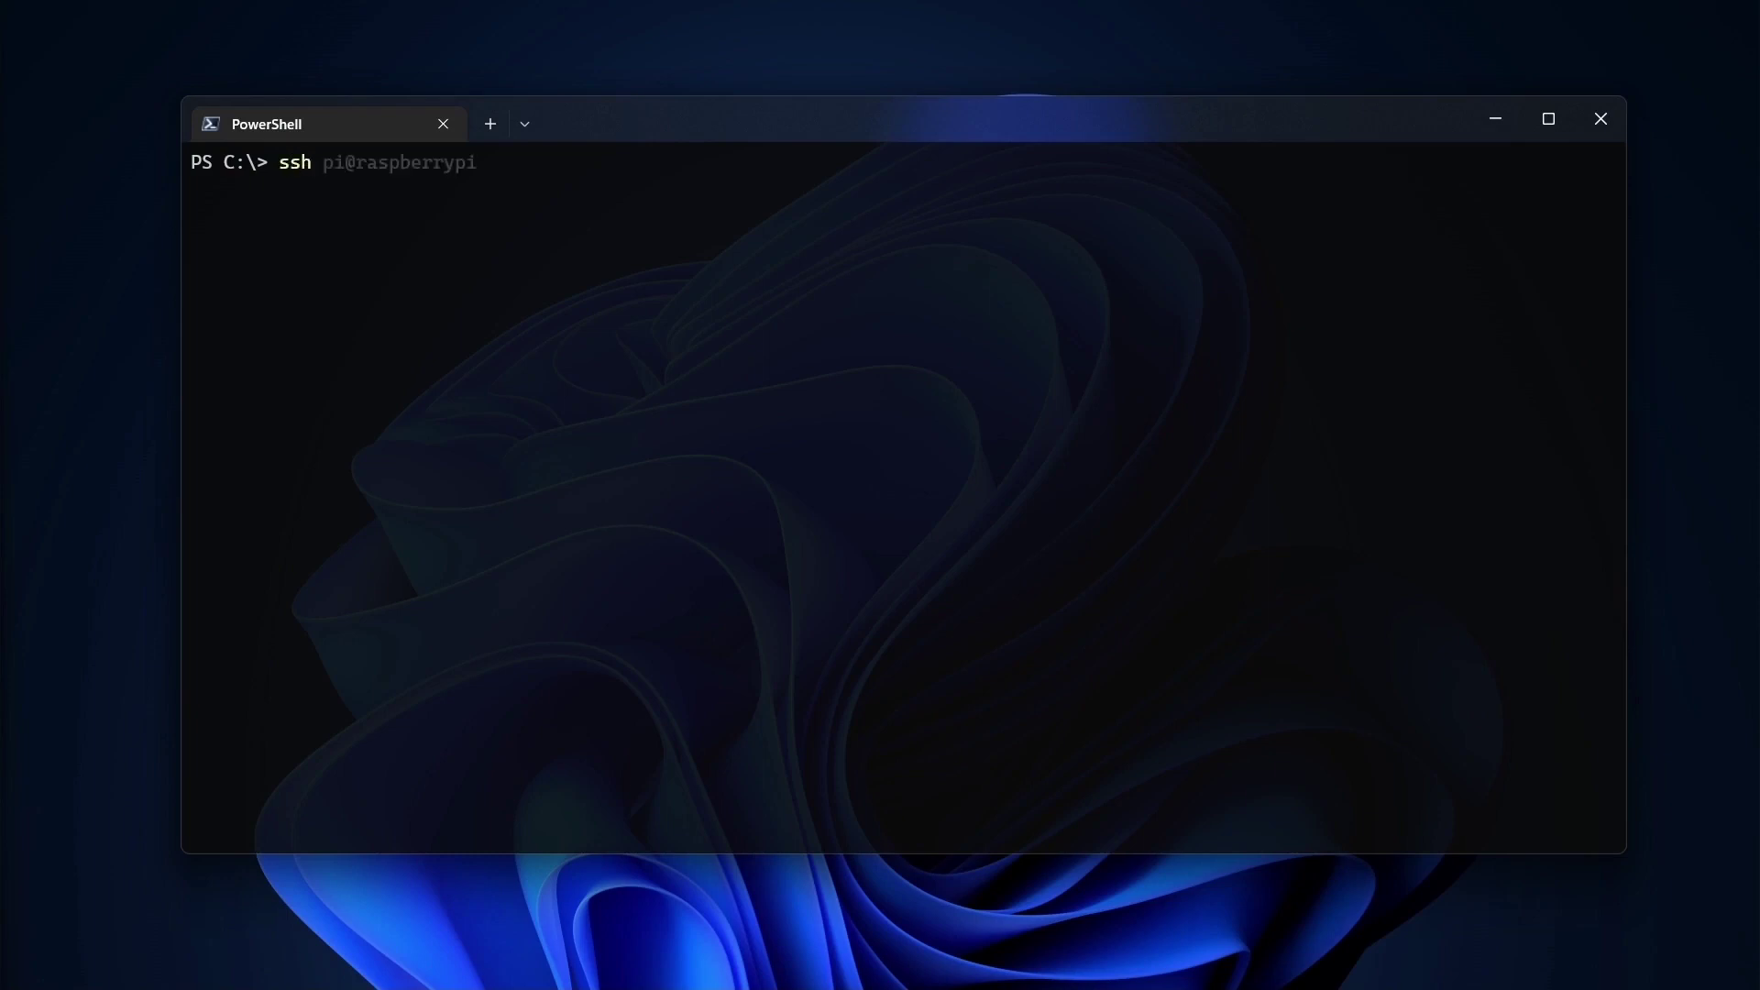
pyautogui.press('Right')
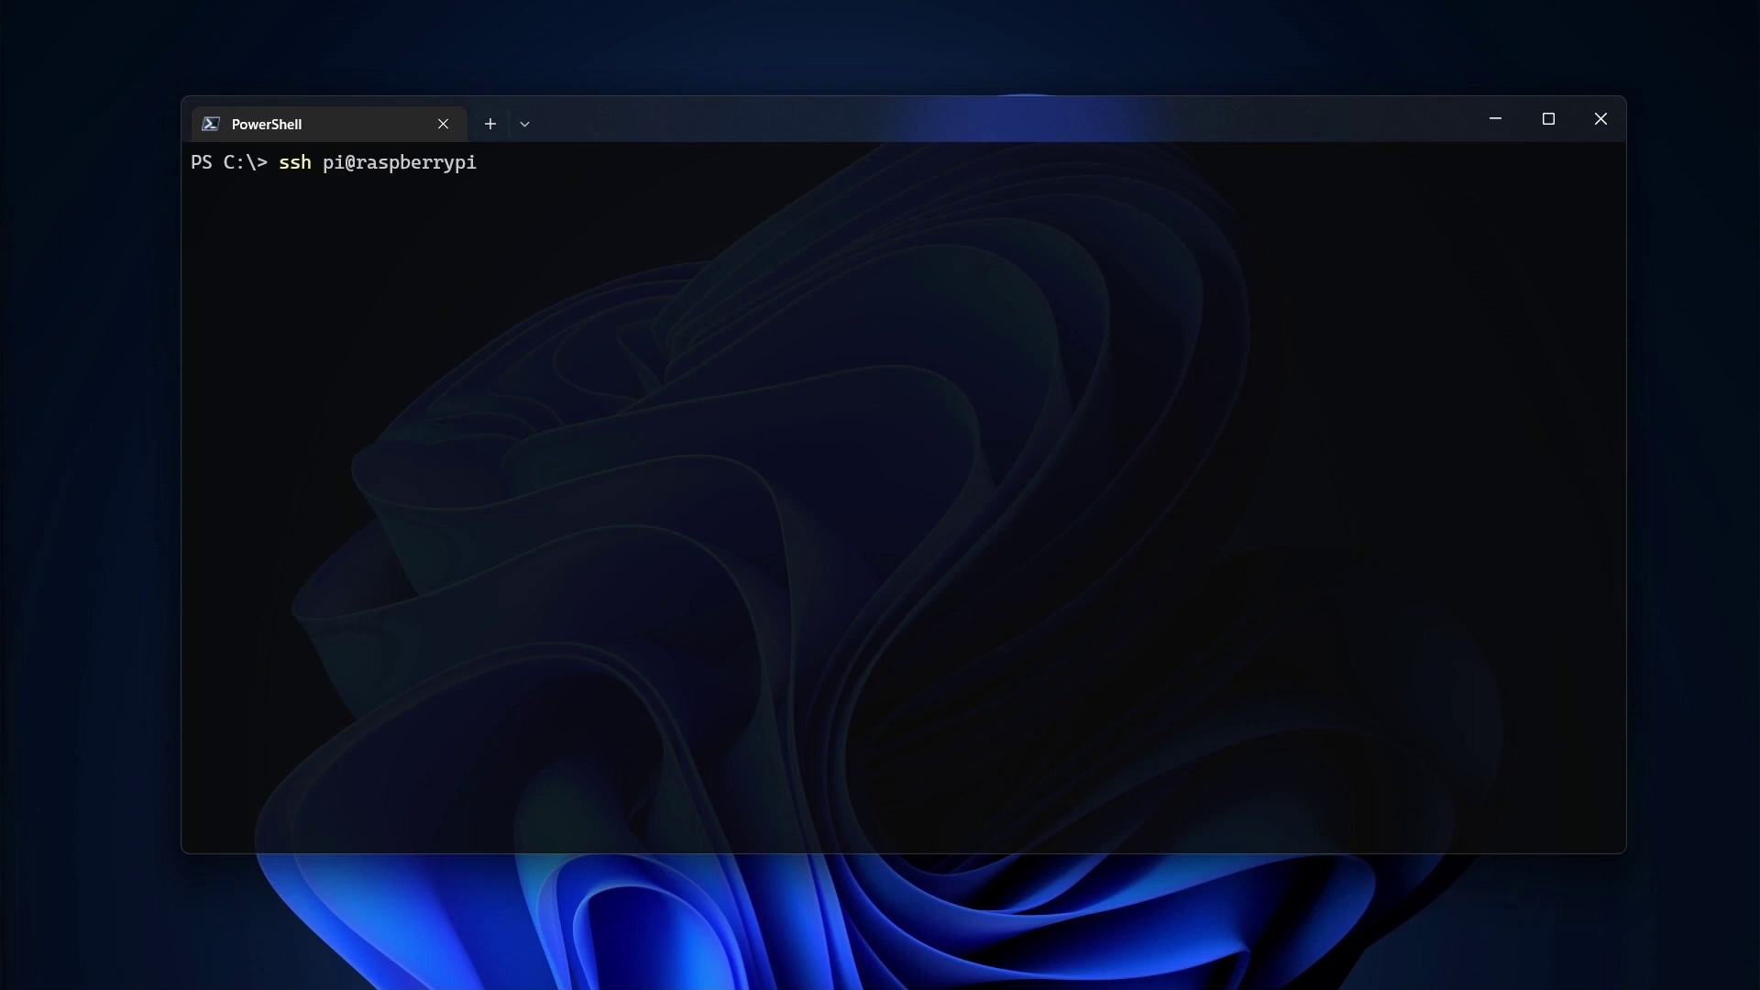
pyautogui.press('Return')
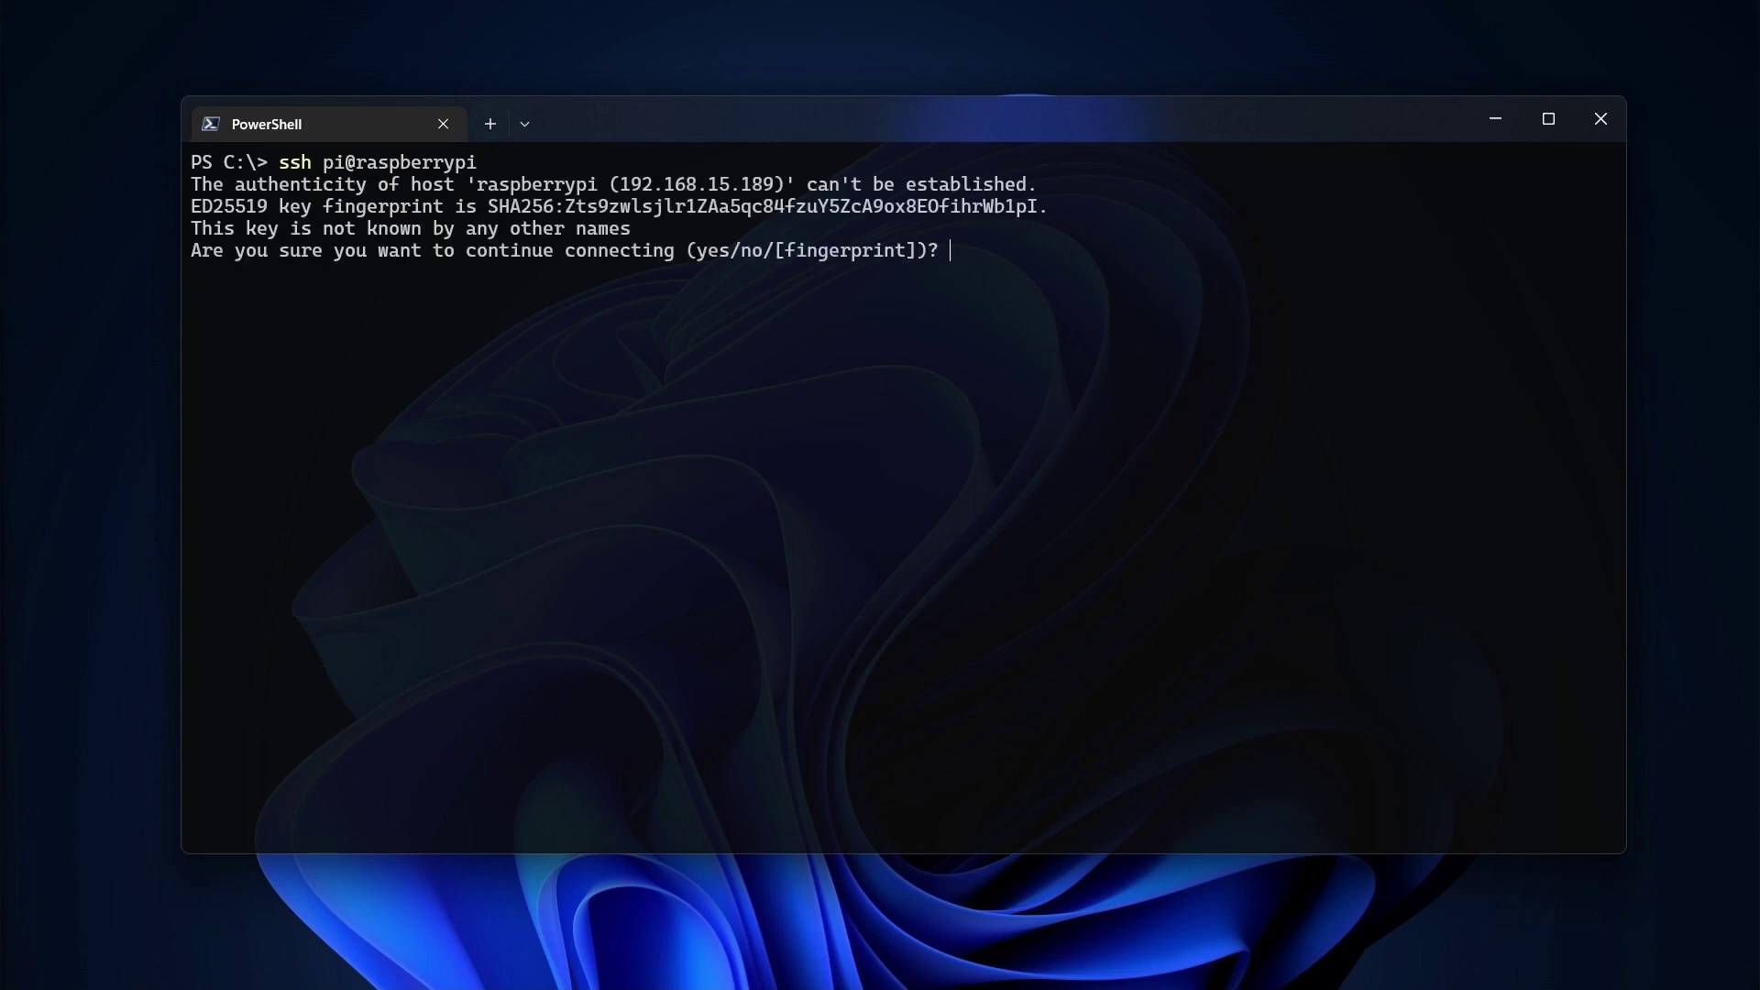
pyautogui.write('yes')
pyautogui.press('Return')
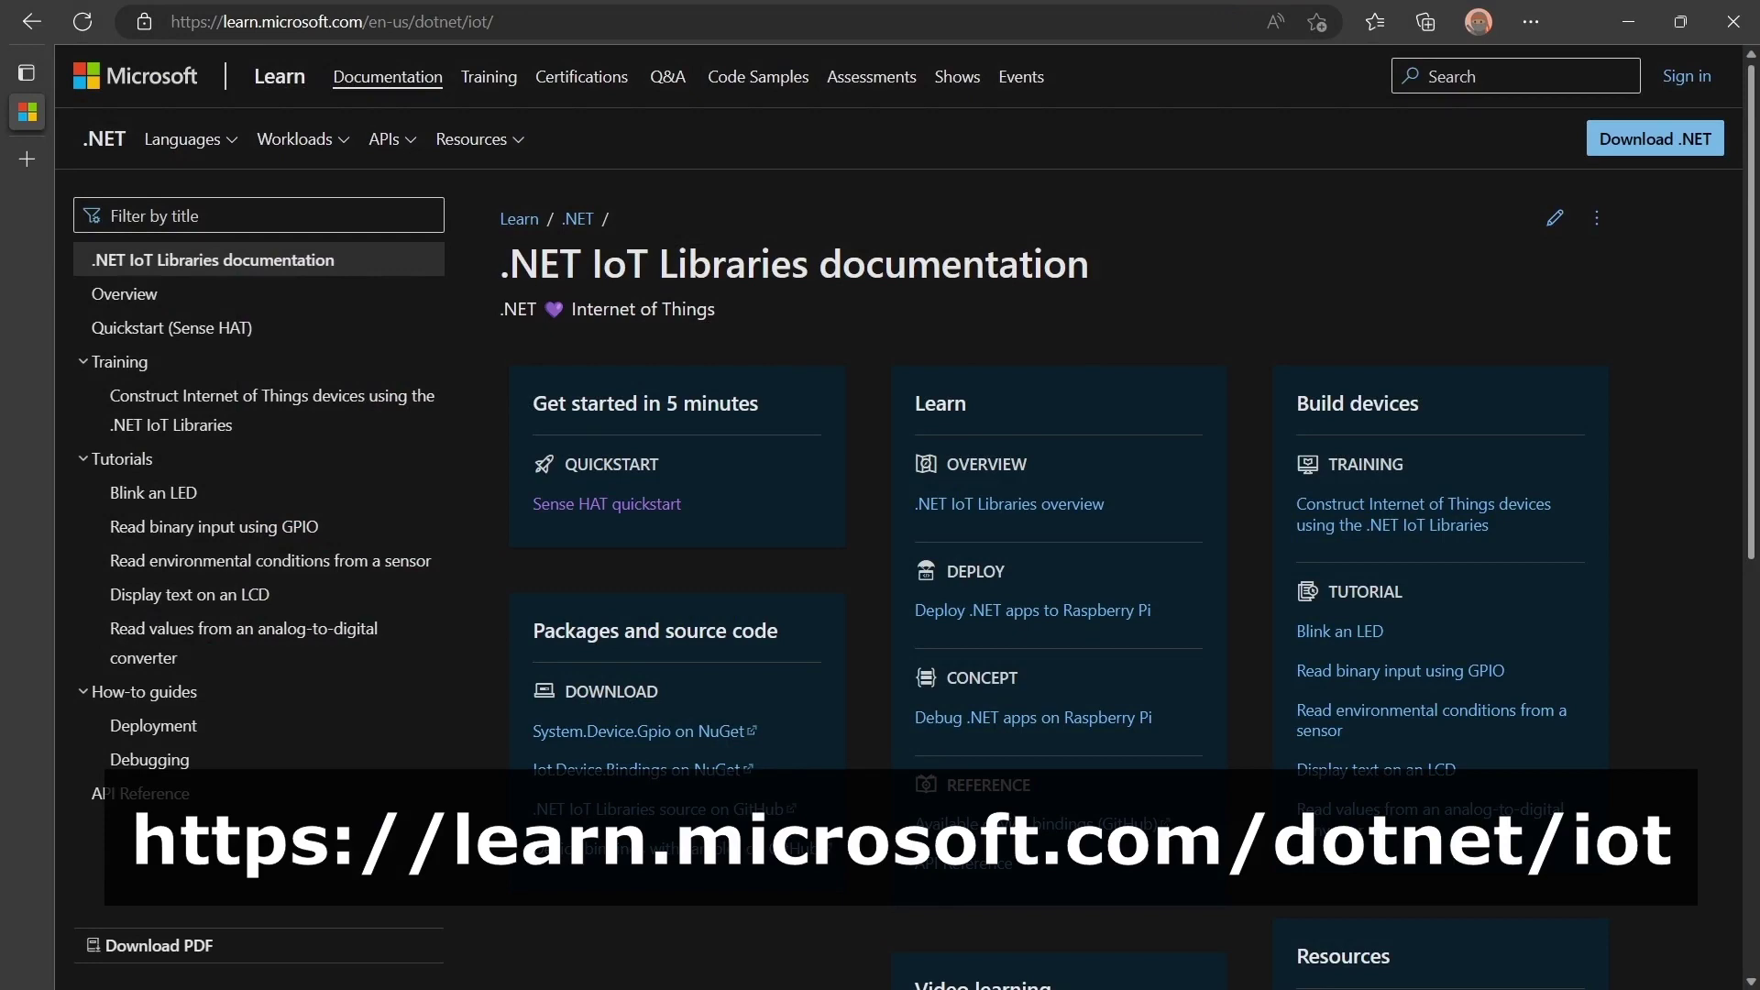
# Open the Sense HAT quickstart article and follow its 'available on GitHub' source link.
pyautogui.click(648, 503)
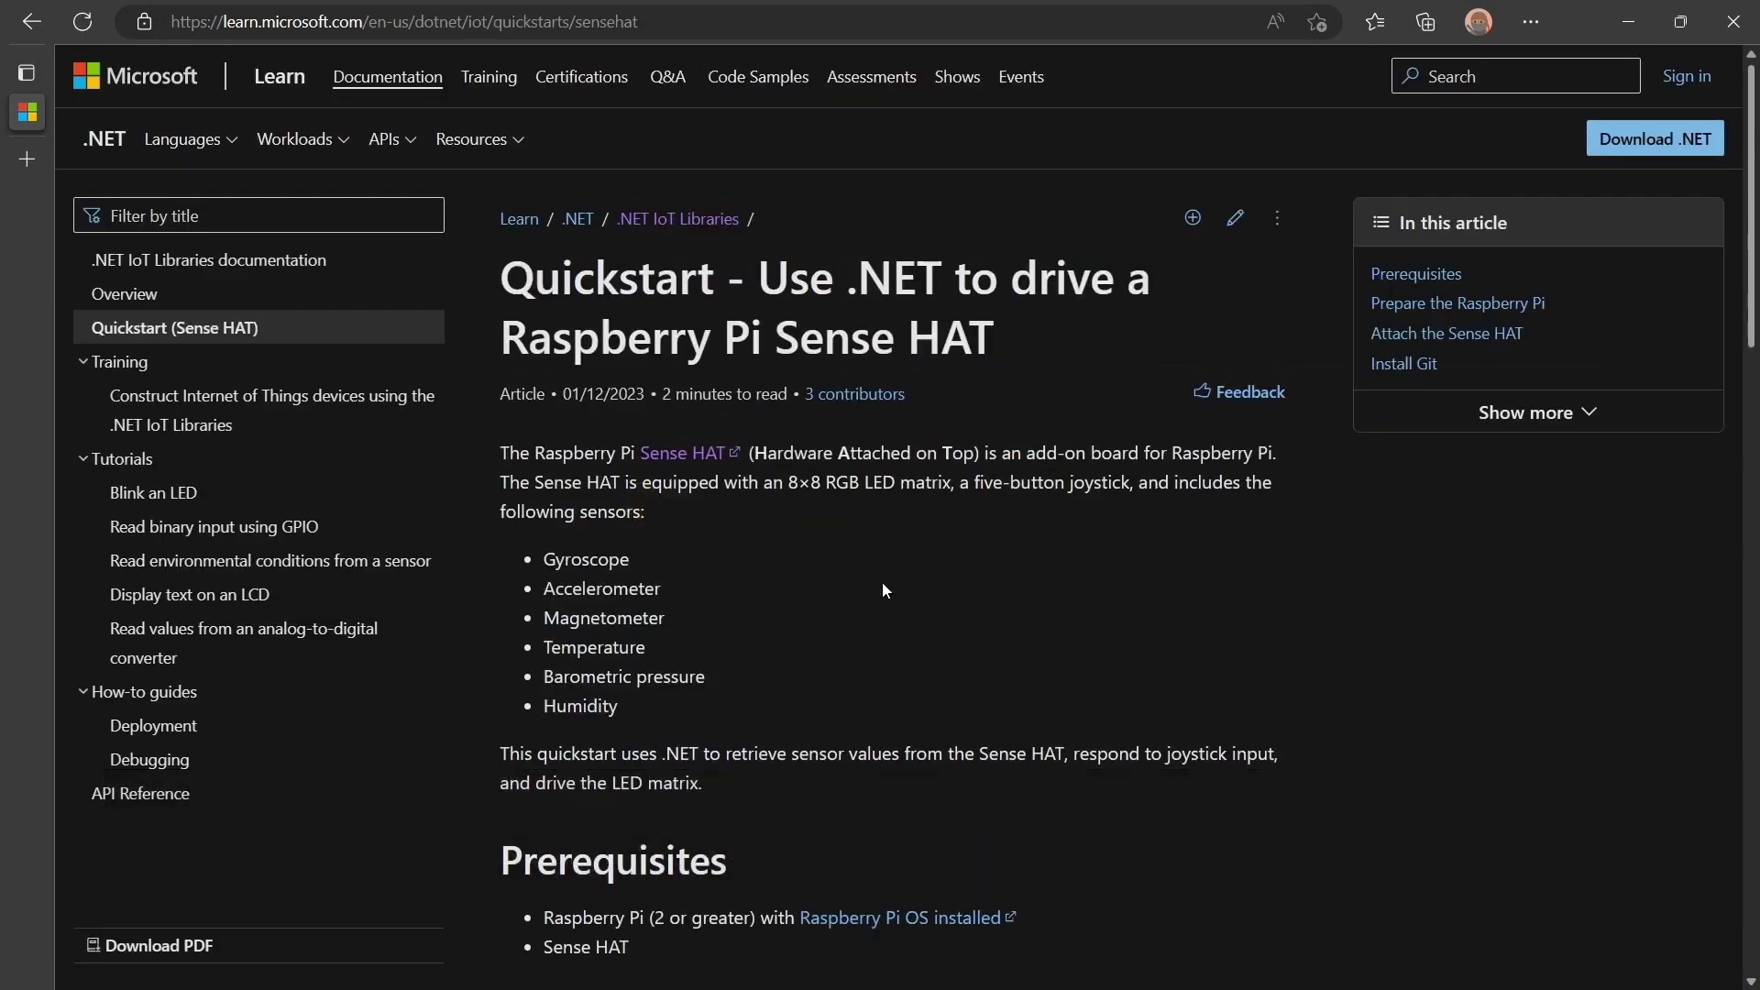
pyautogui.middleClick(885, 589)
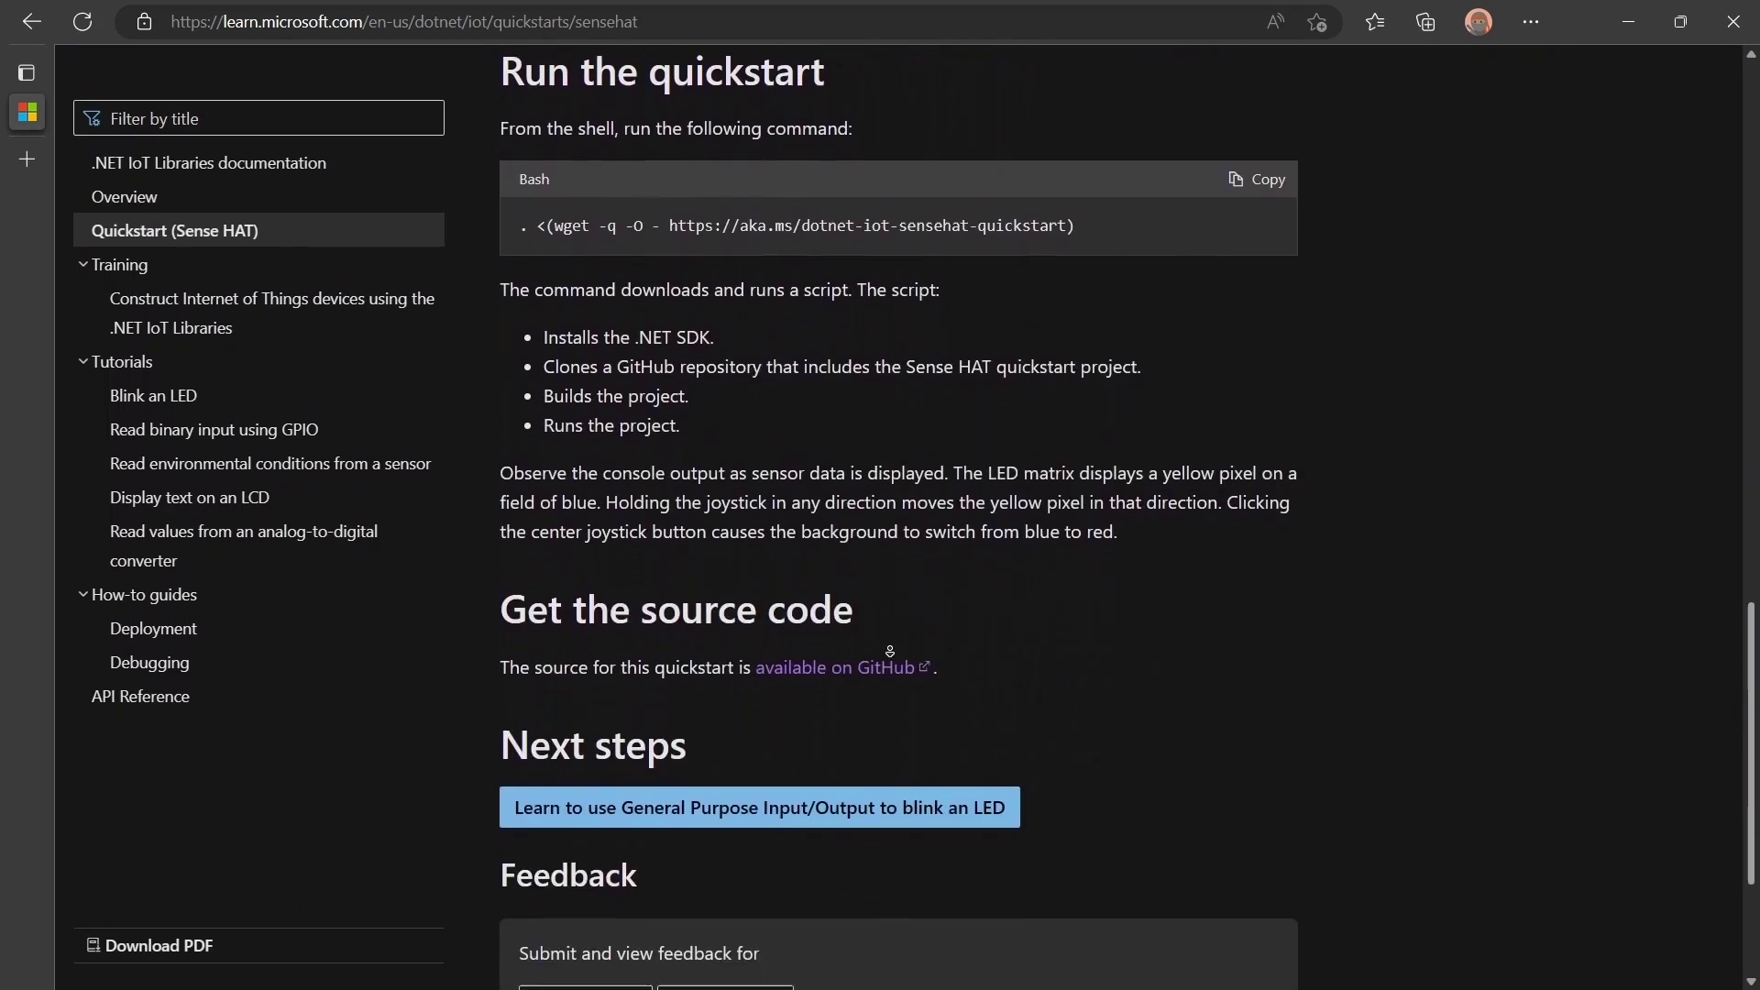
pyautogui.middleClick(893, 656)
pyautogui.click(893, 656)
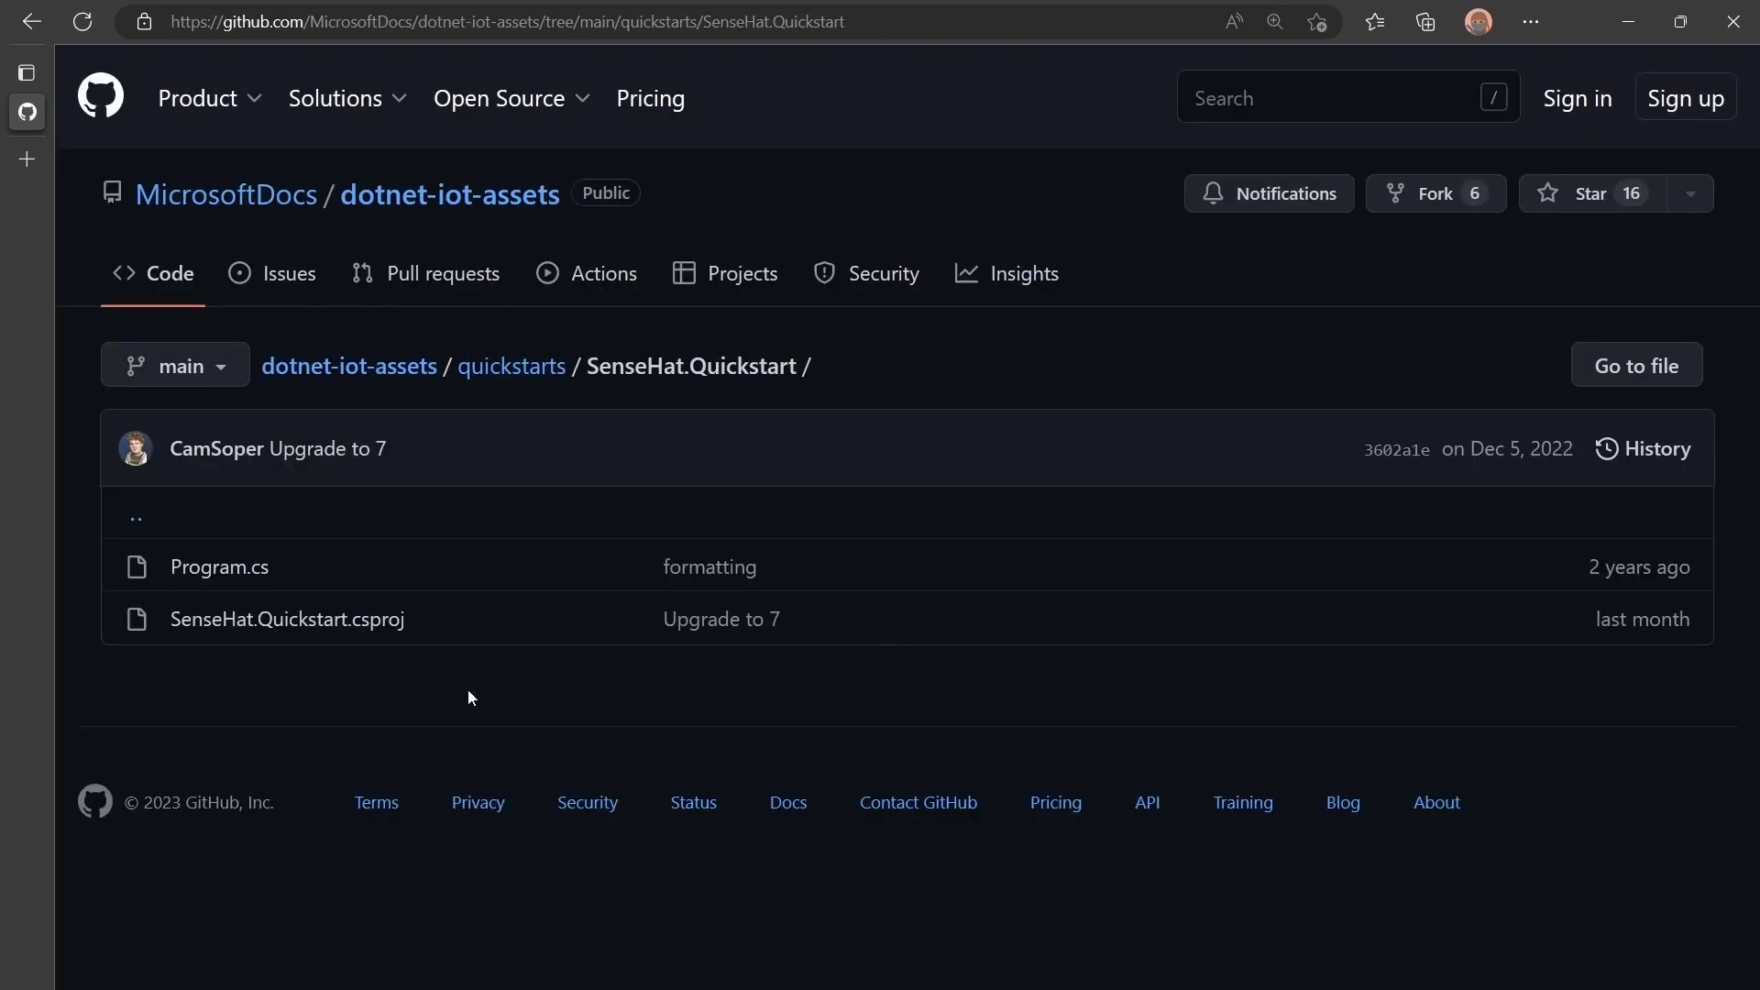
# Open Program.cs in the SenseHat.Quickstart folder and read through the code.
pyautogui.click(218, 566)
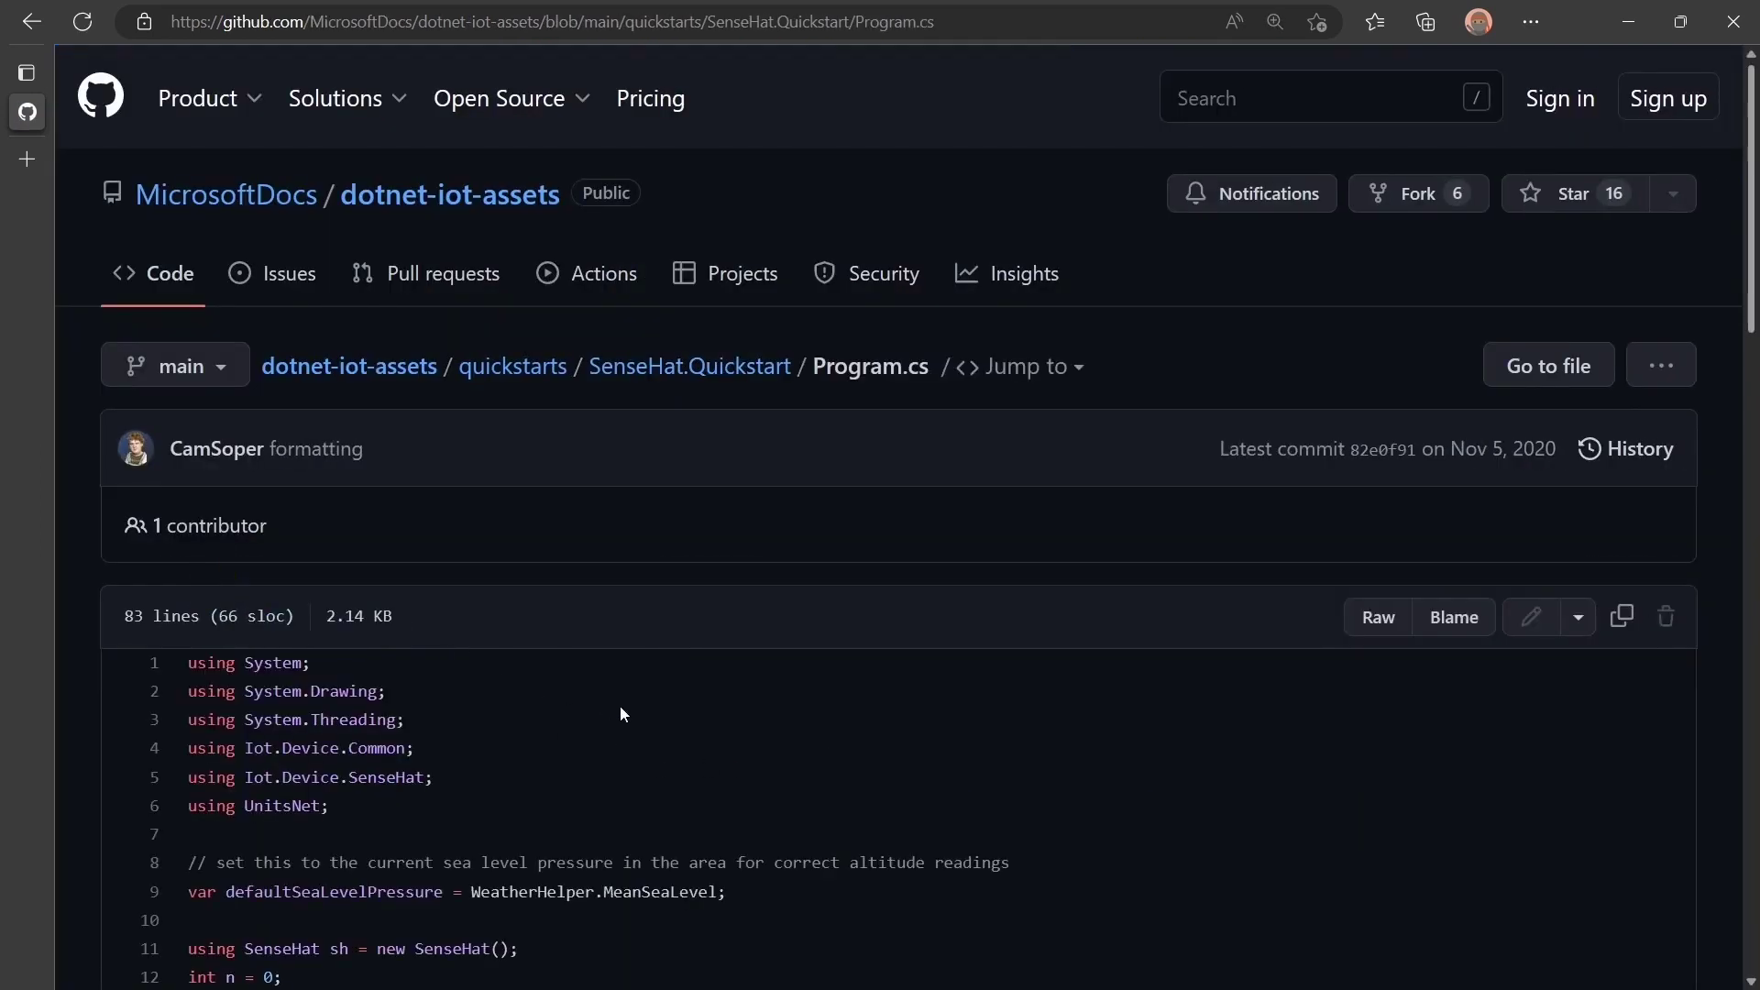
pyautogui.middleClick(620, 706)
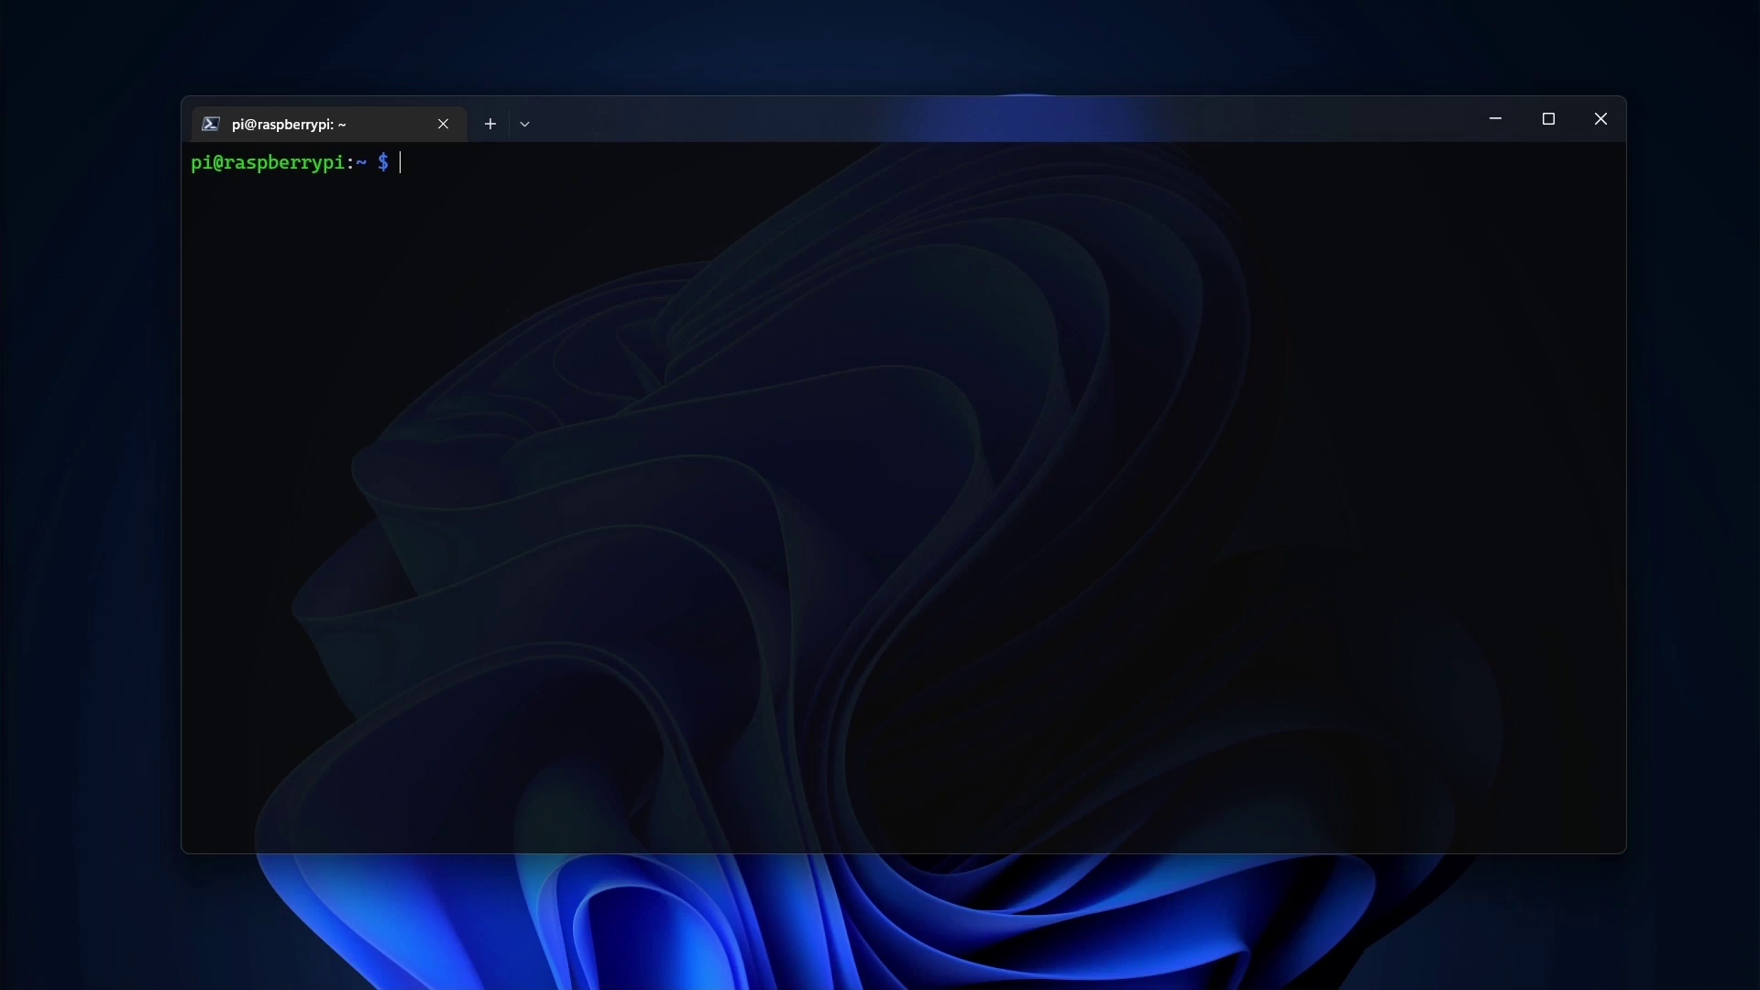
# Run sudo raspi-config, enable I5 I2C under 3 Interface Options, then Finish to exit.
pyautogui.write('sudo rasp')
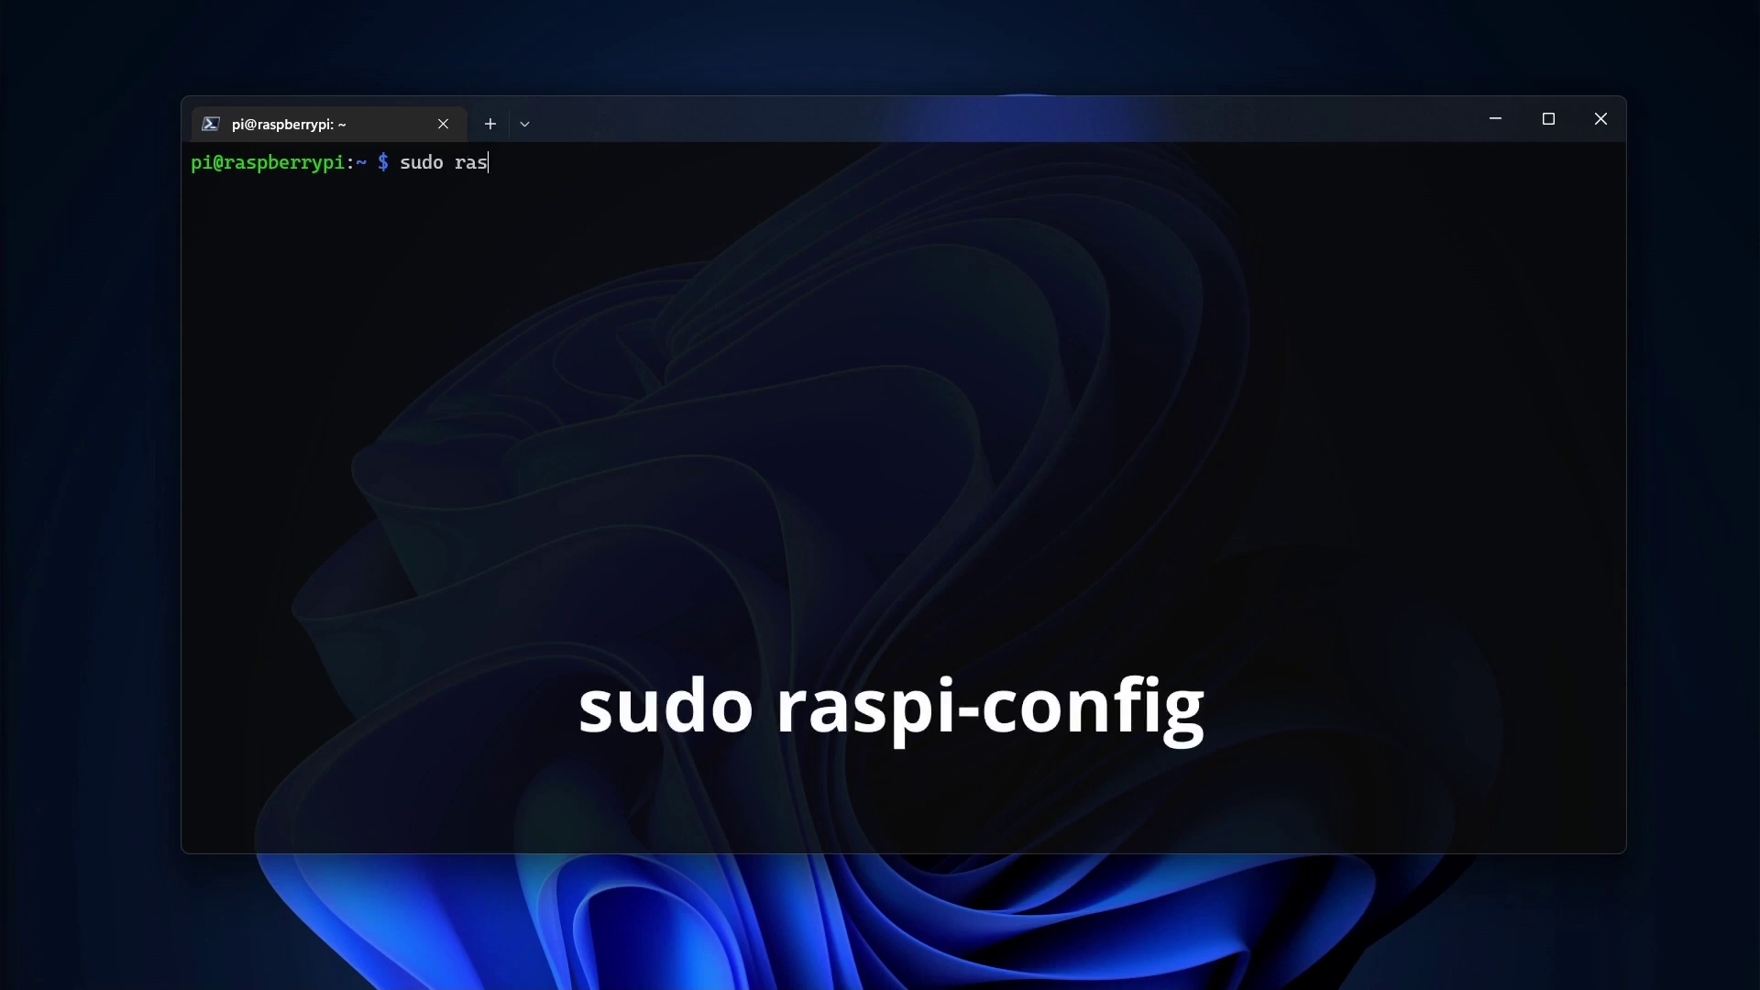
pyautogui.write('i-config')
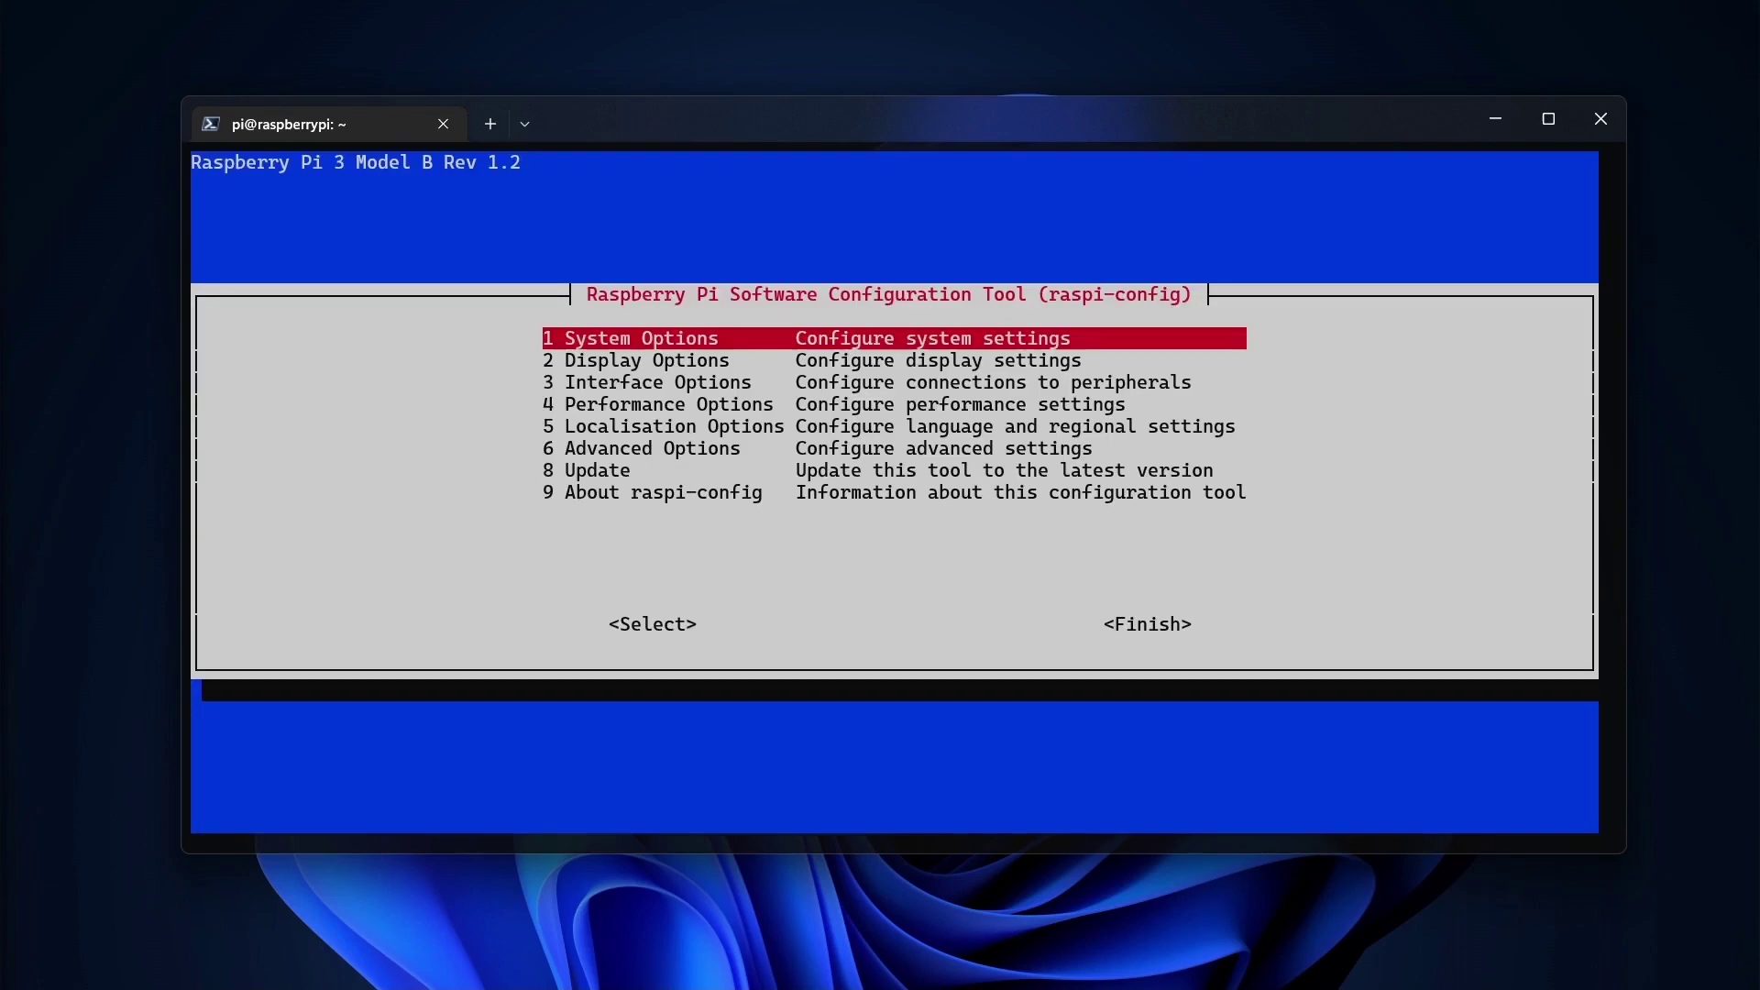
pyautogui.press('Down')
pyautogui.press('Down')
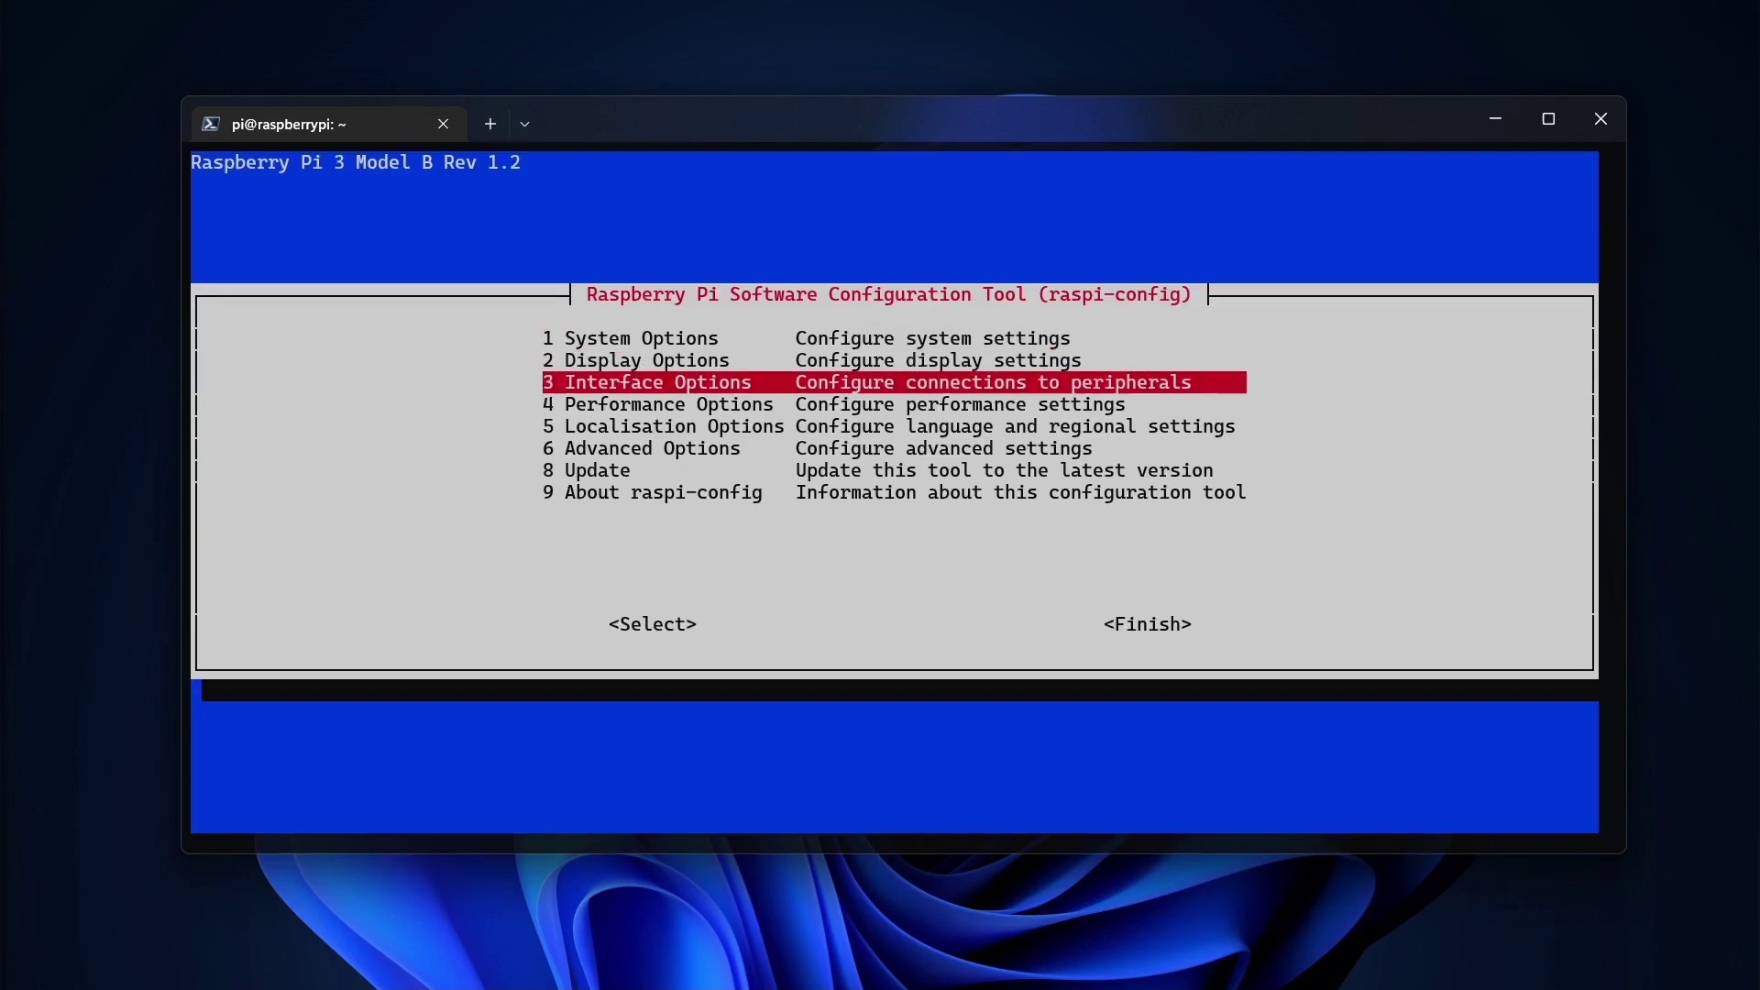
pyautogui.press('Return')
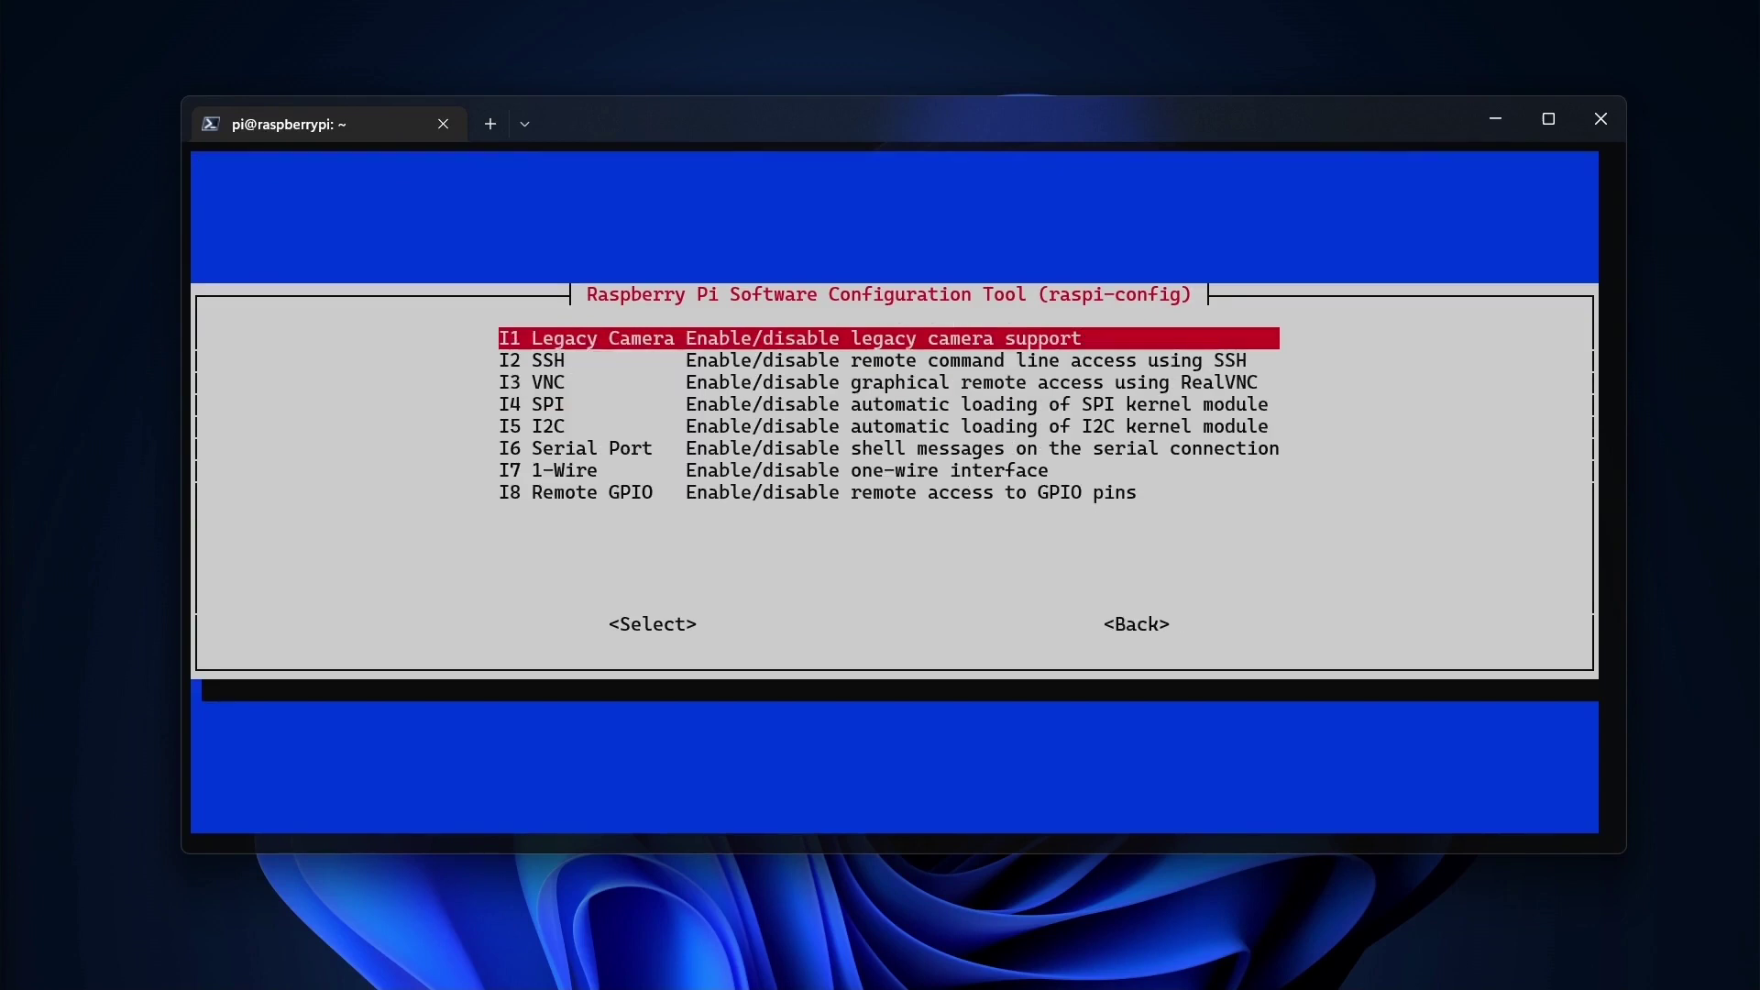
pyautogui.press('Down')
pyautogui.press('Down')
pyautogui.press('Down')
pyautogui.press('Down')
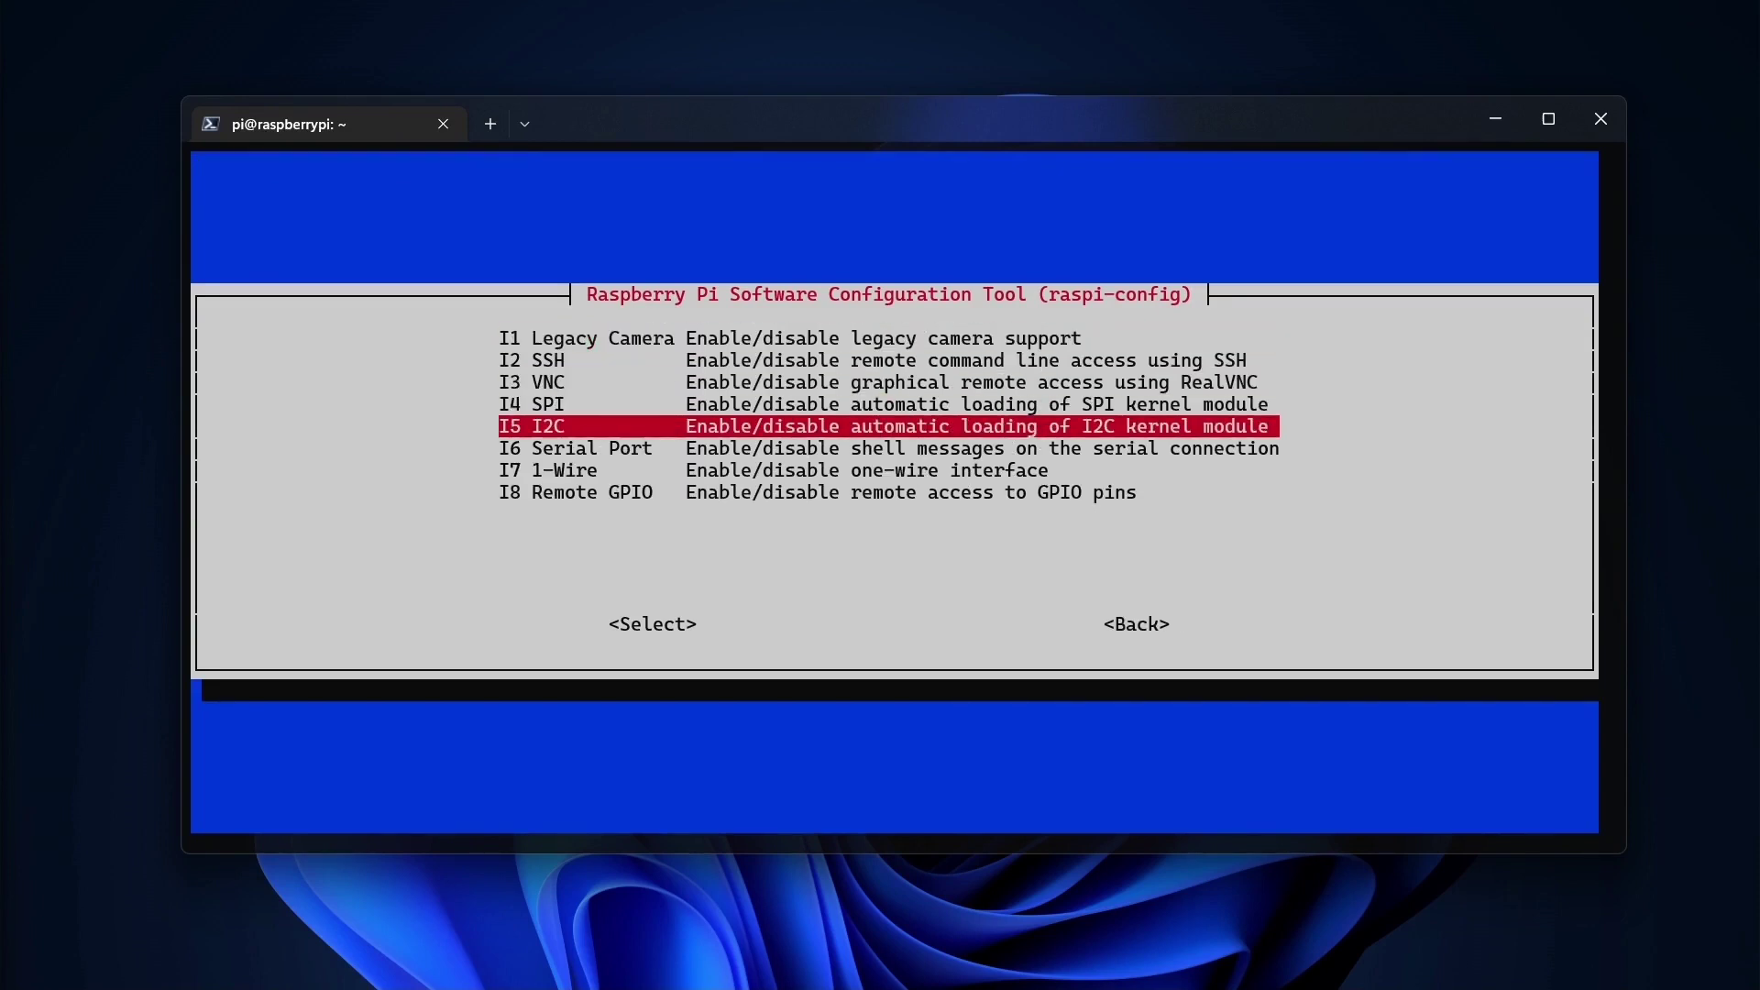
pyautogui.press('Return')
pyautogui.press('Left')
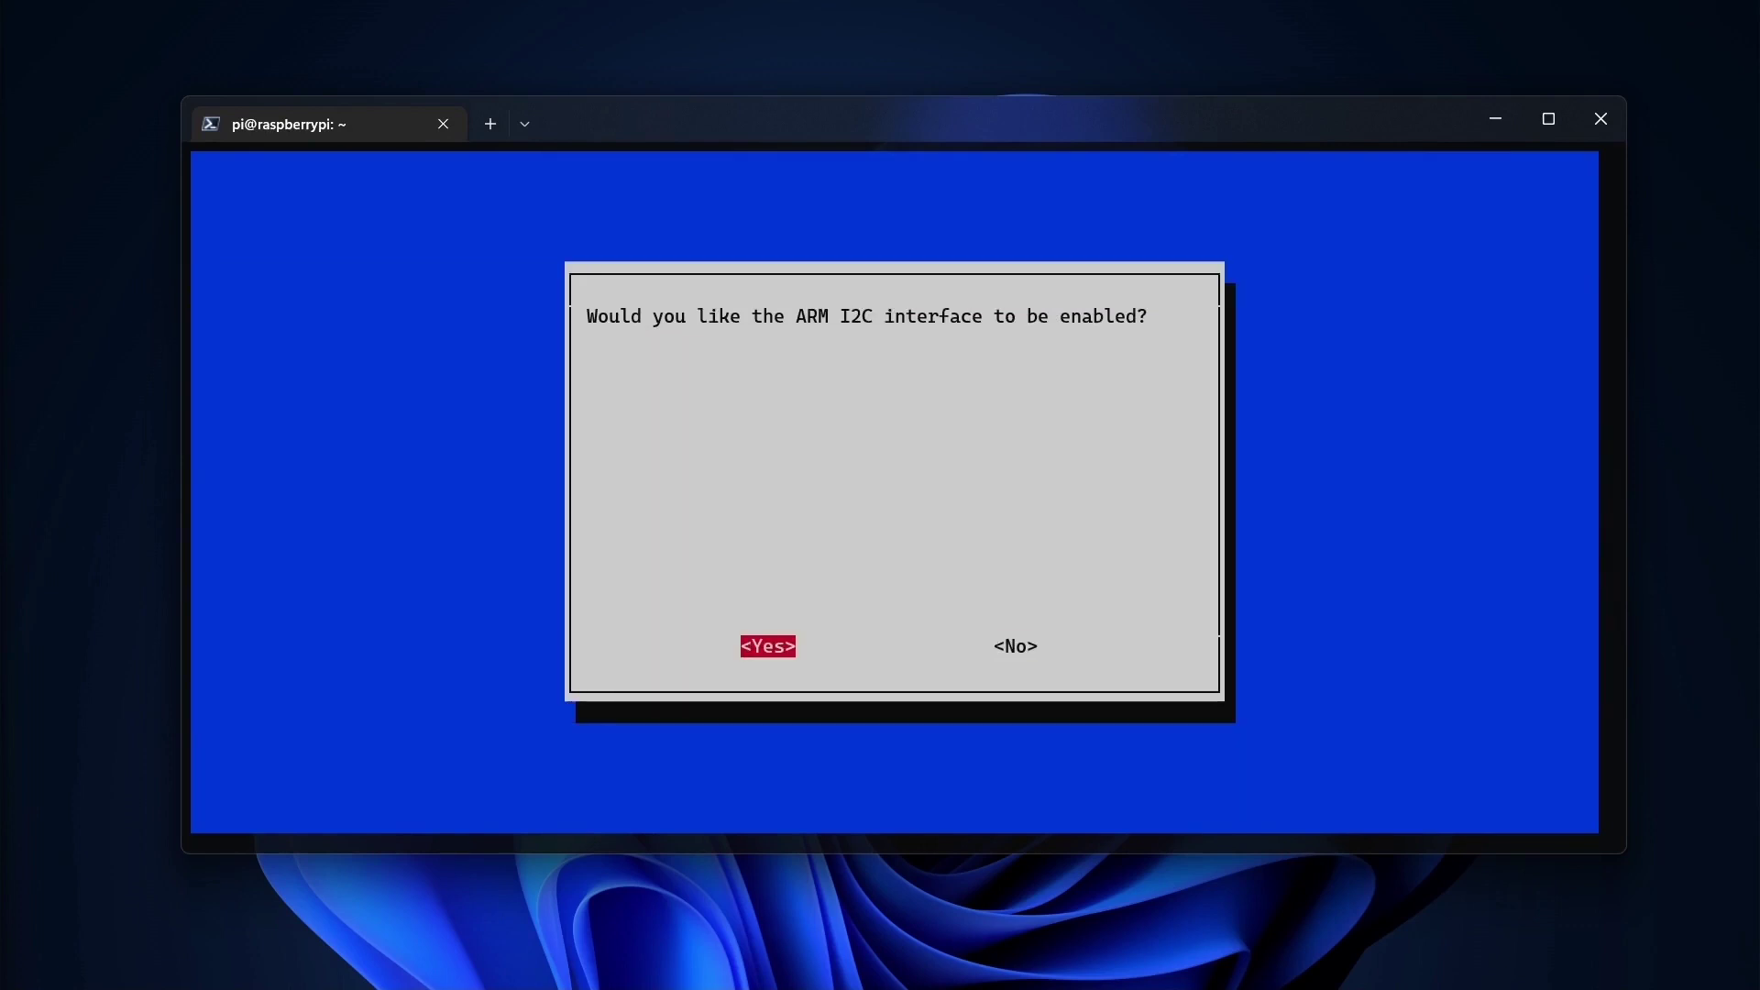
pyautogui.press('Return')
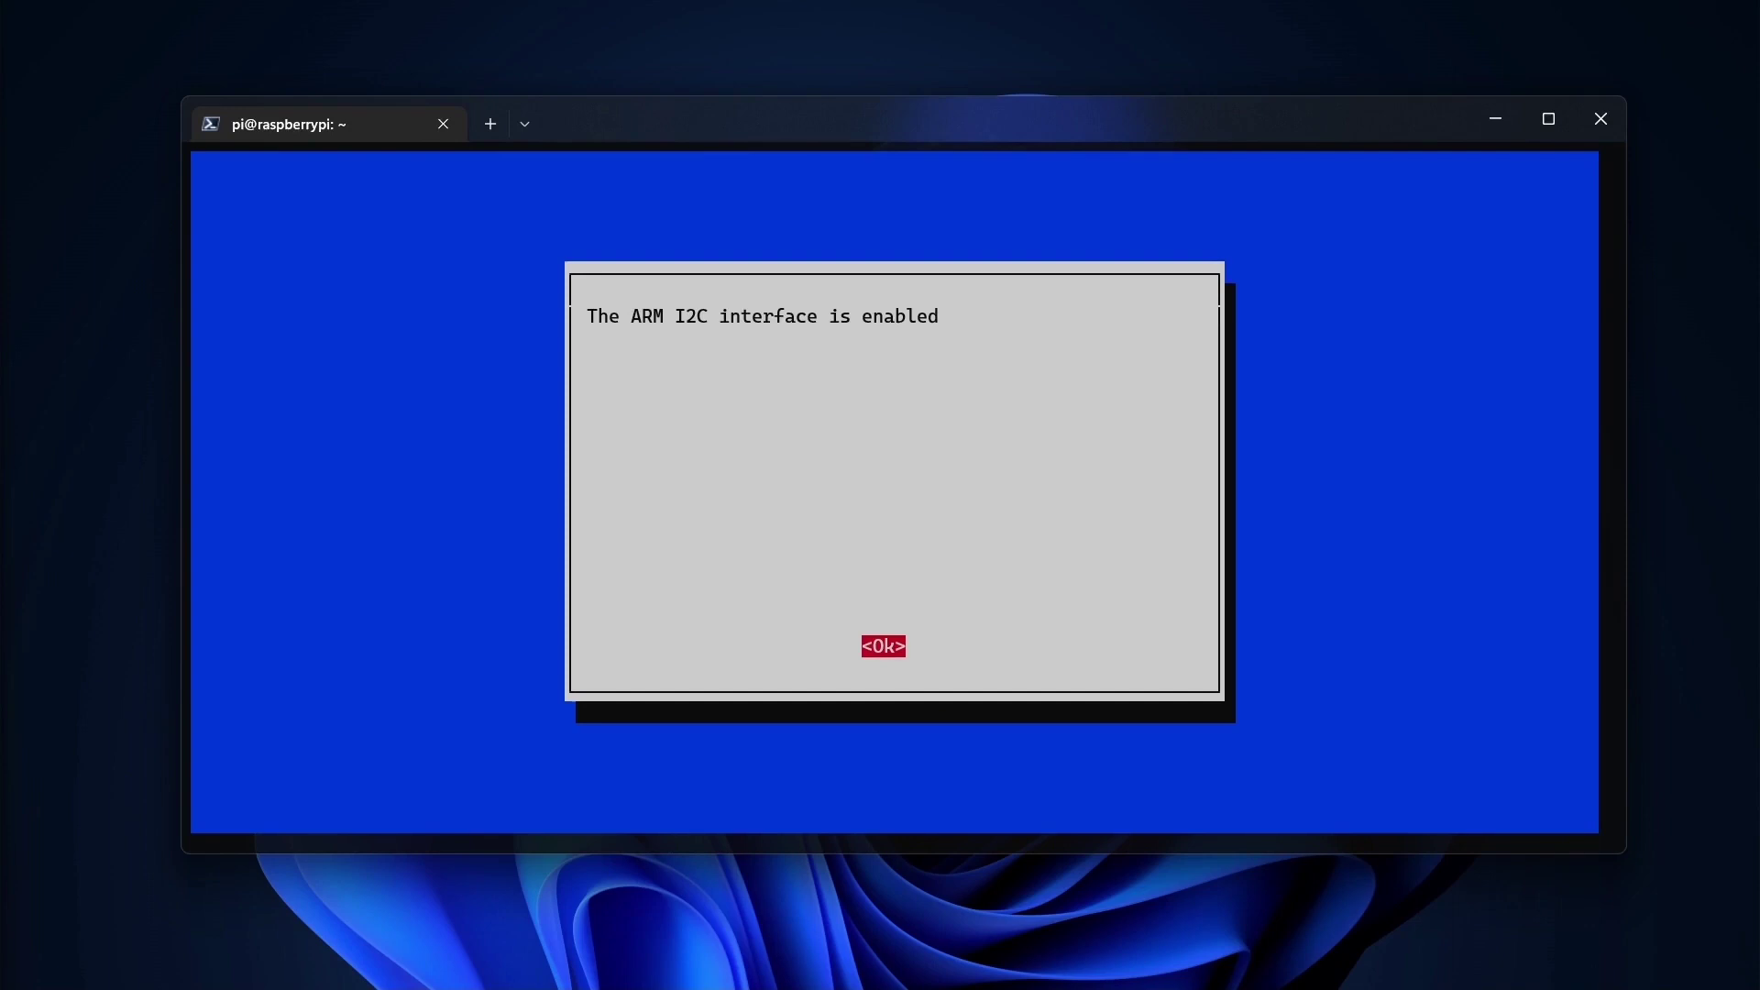
pyautogui.press('Return')
pyautogui.press('Tab')
pyautogui.press('Tab')
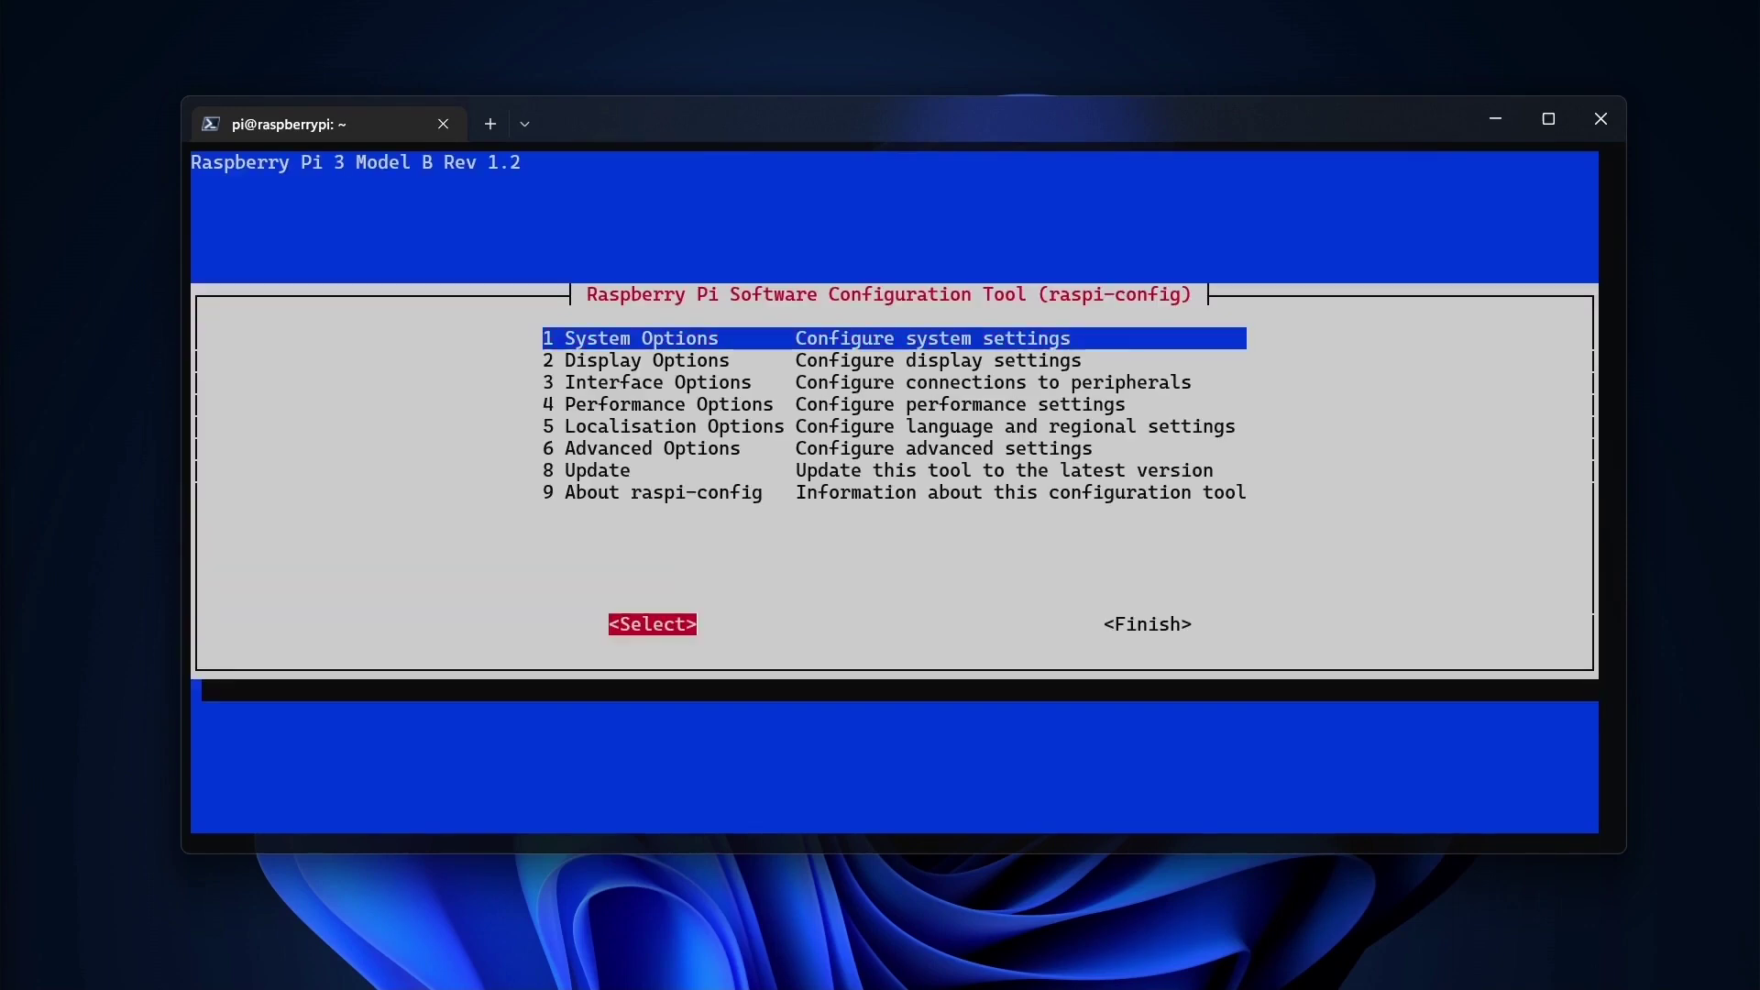
pyautogui.press('Return')
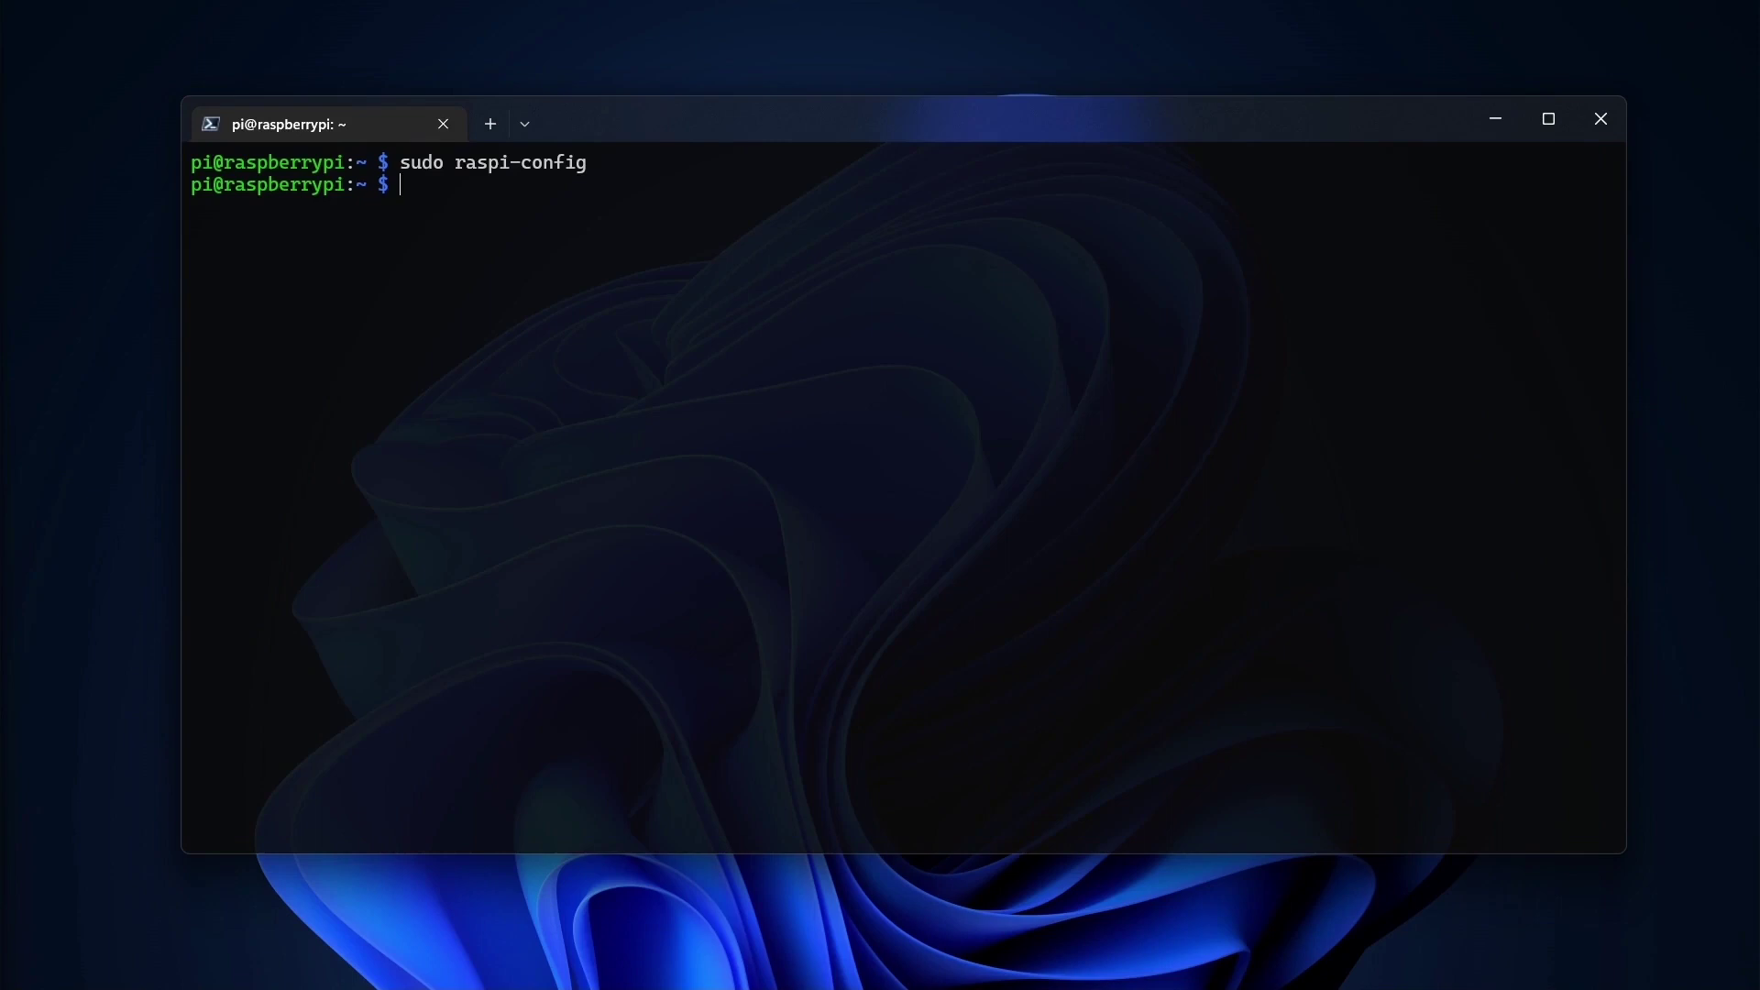
# Run sudo apt update, then install git with sudo apt install git.
pyautogui.write('sudo apt')
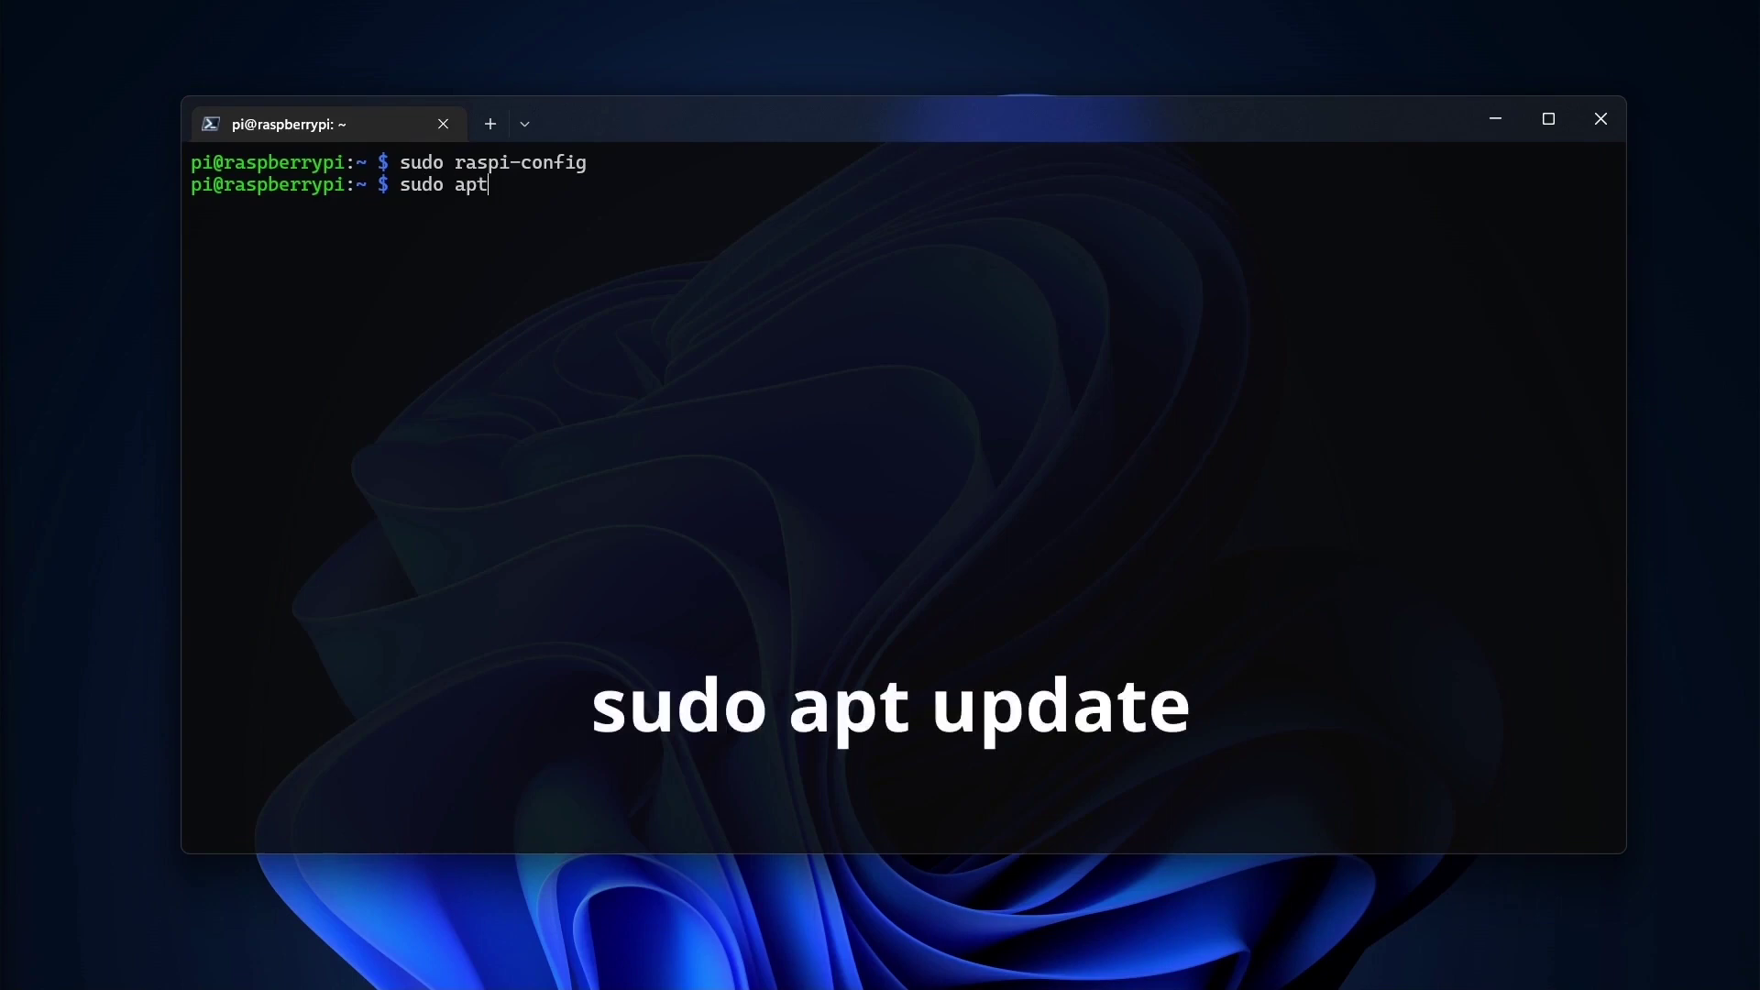
pyautogui.write(' update')
pyautogui.press('Return')
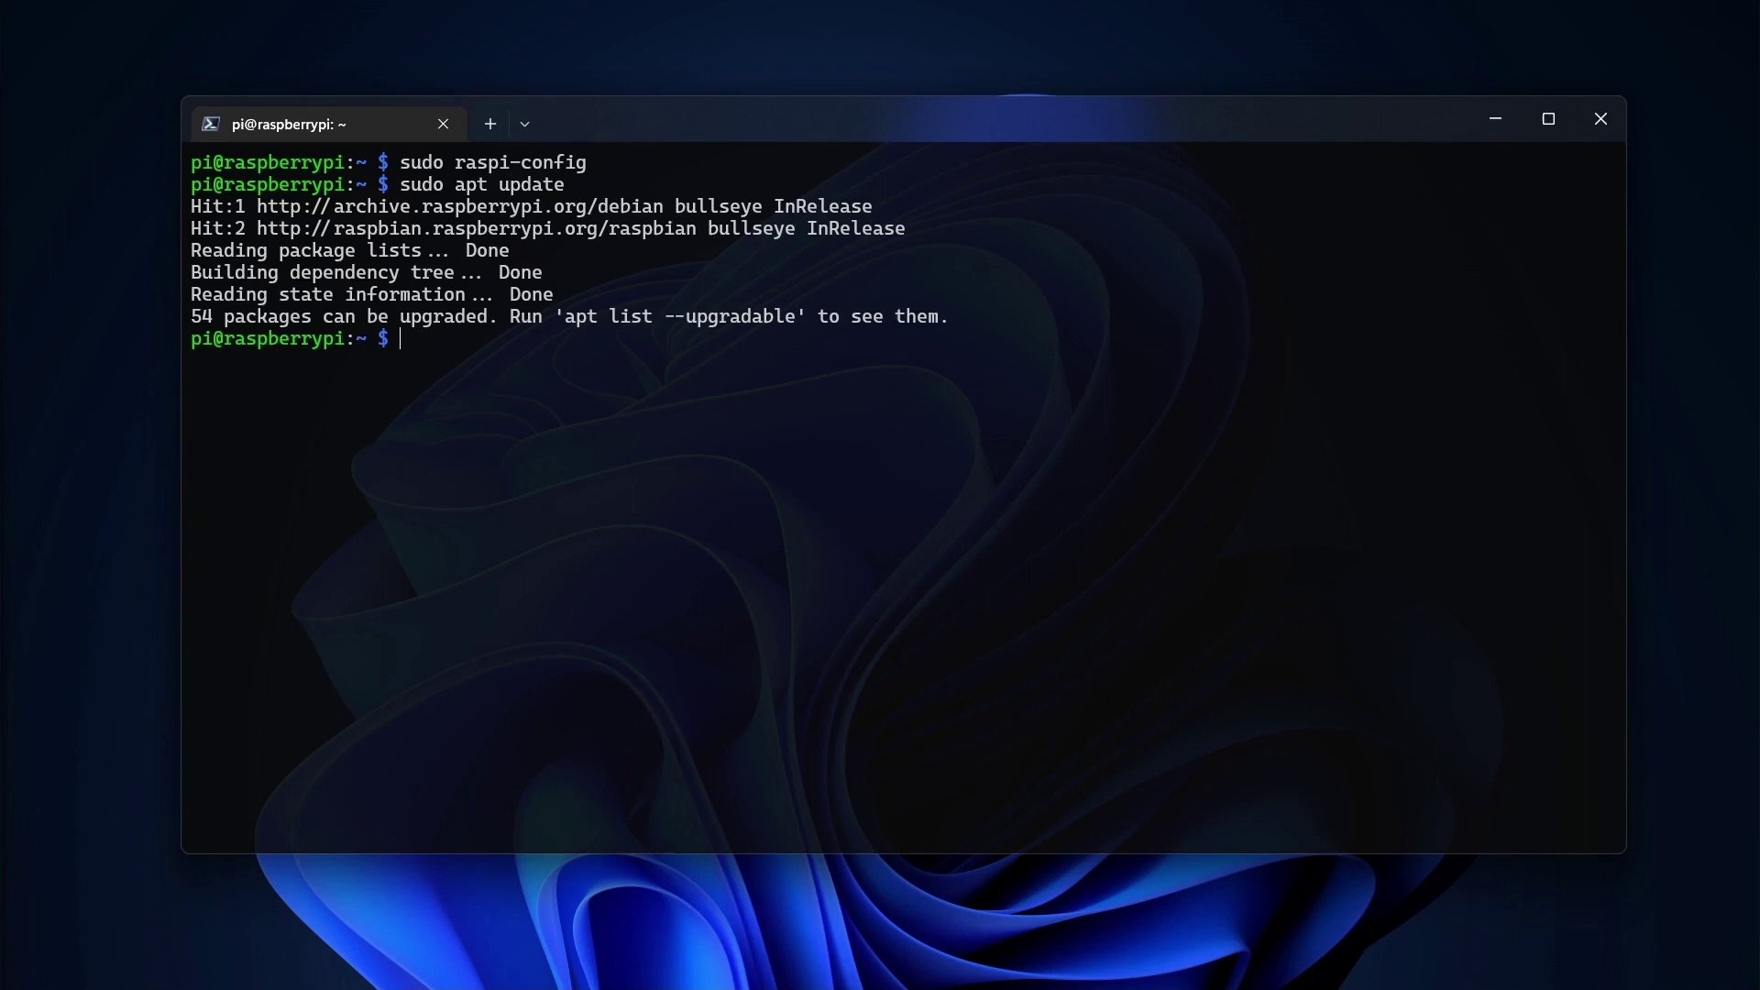
pyautogui.write('sudo apt instal')
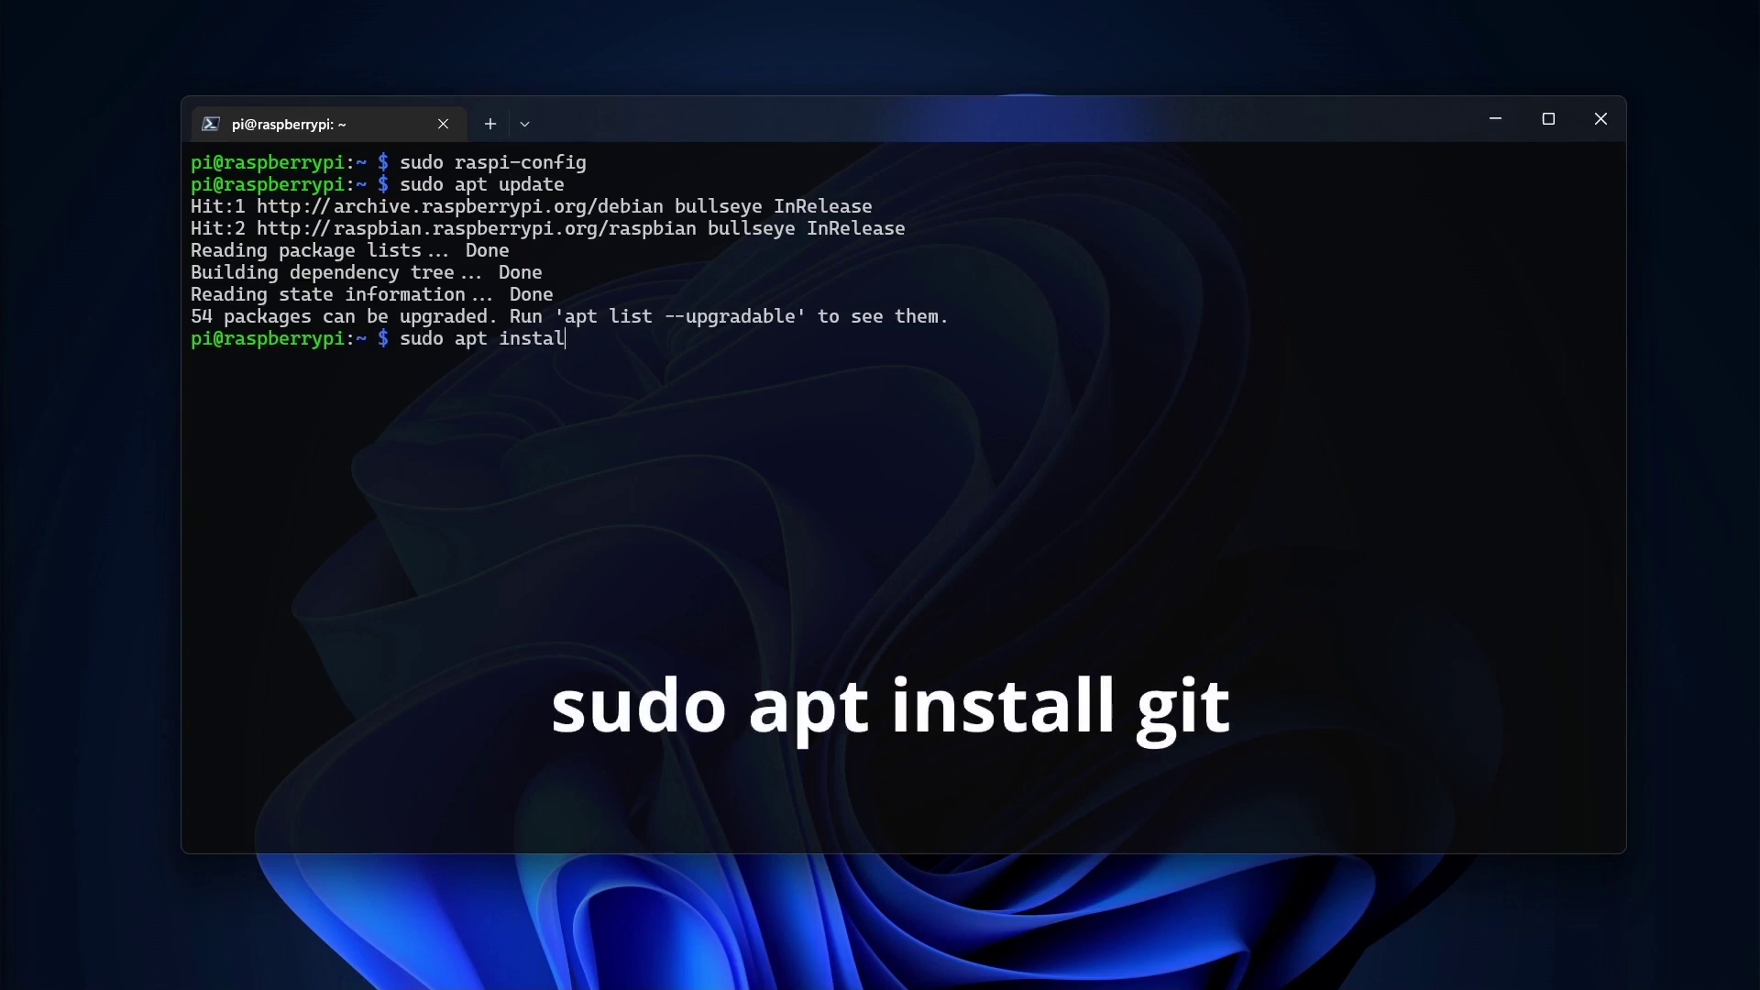
pyautogui.write('l git')
pyautogui.press('Return')
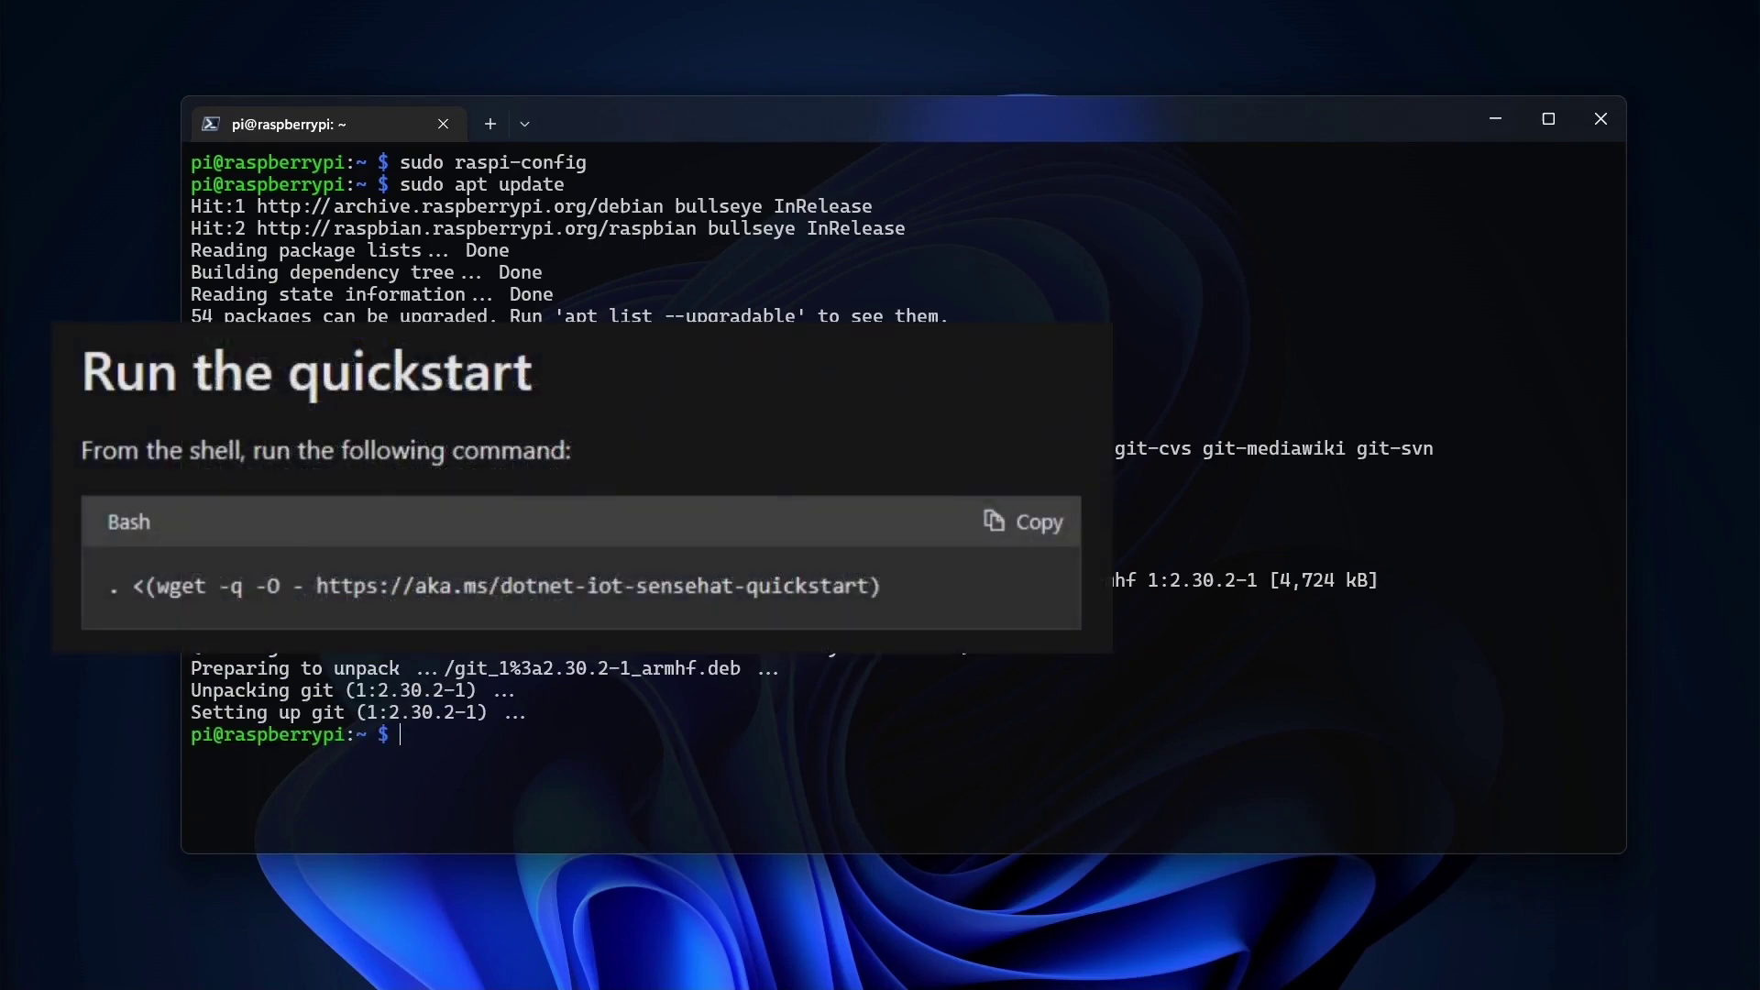
# Paste and run the wget command that launches the Sense HAT quickstart script.
pyautogui.write('. <(wget -q -O - https://aka.ms/dotnet-iot-sensehat-quickstart)')
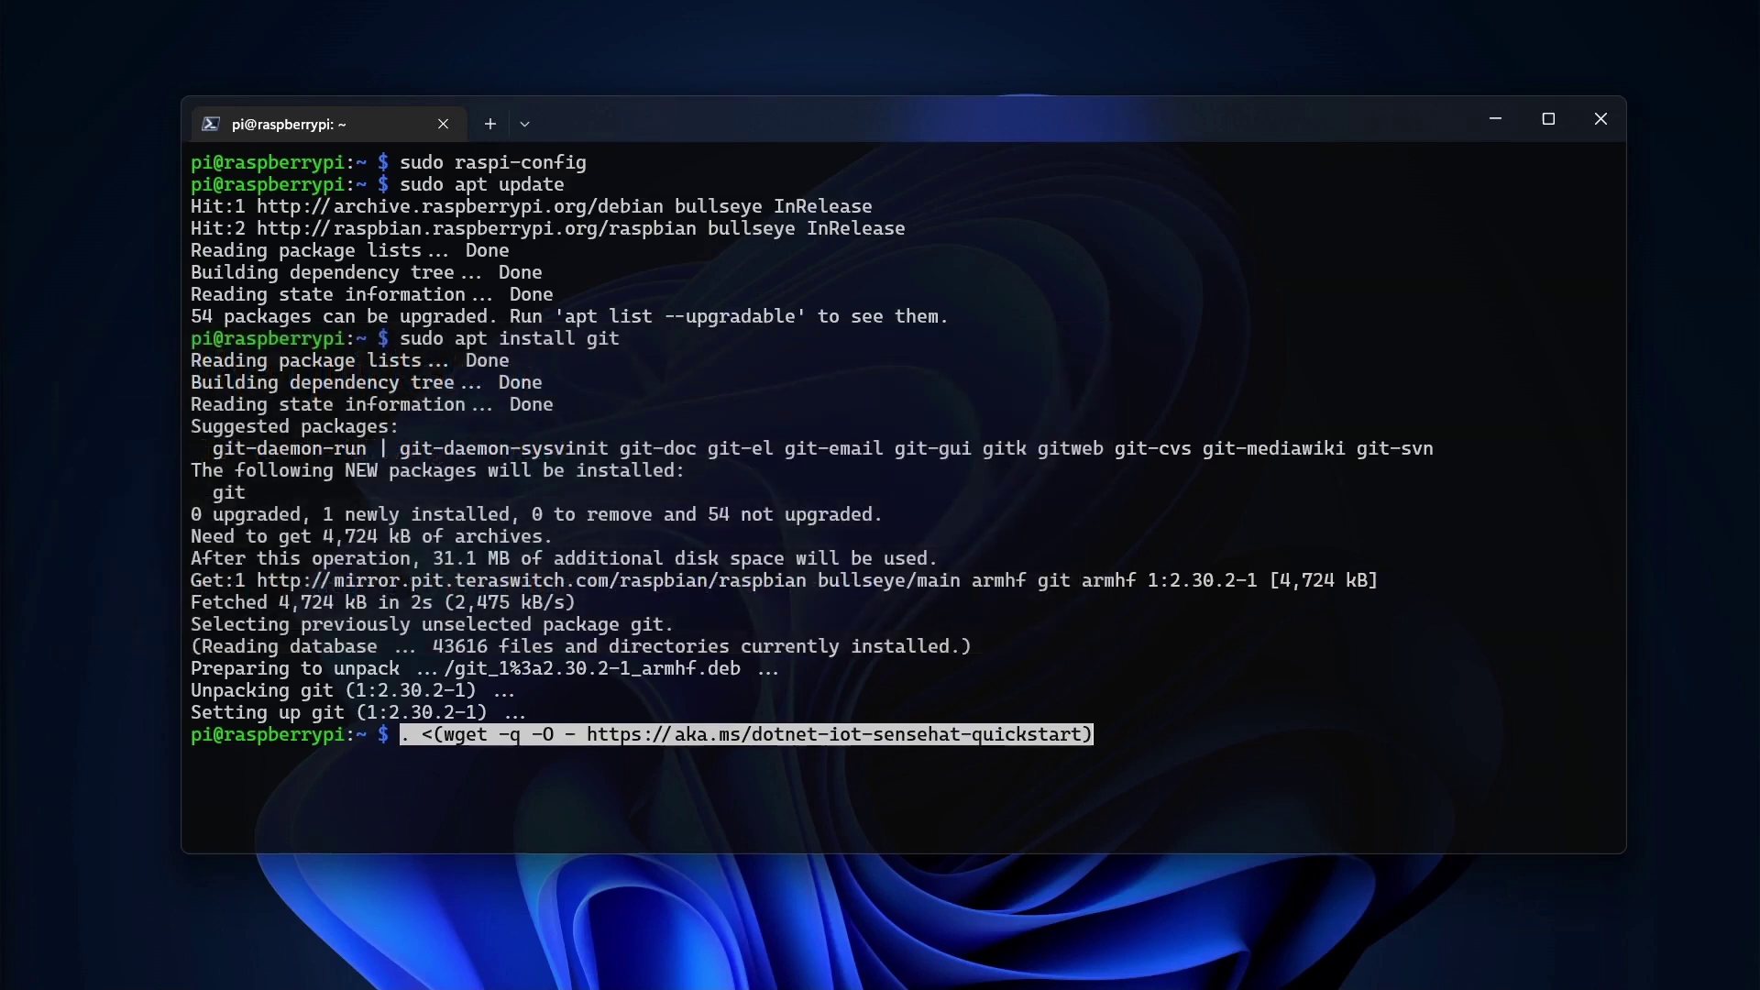
pyautogui.press('Return')
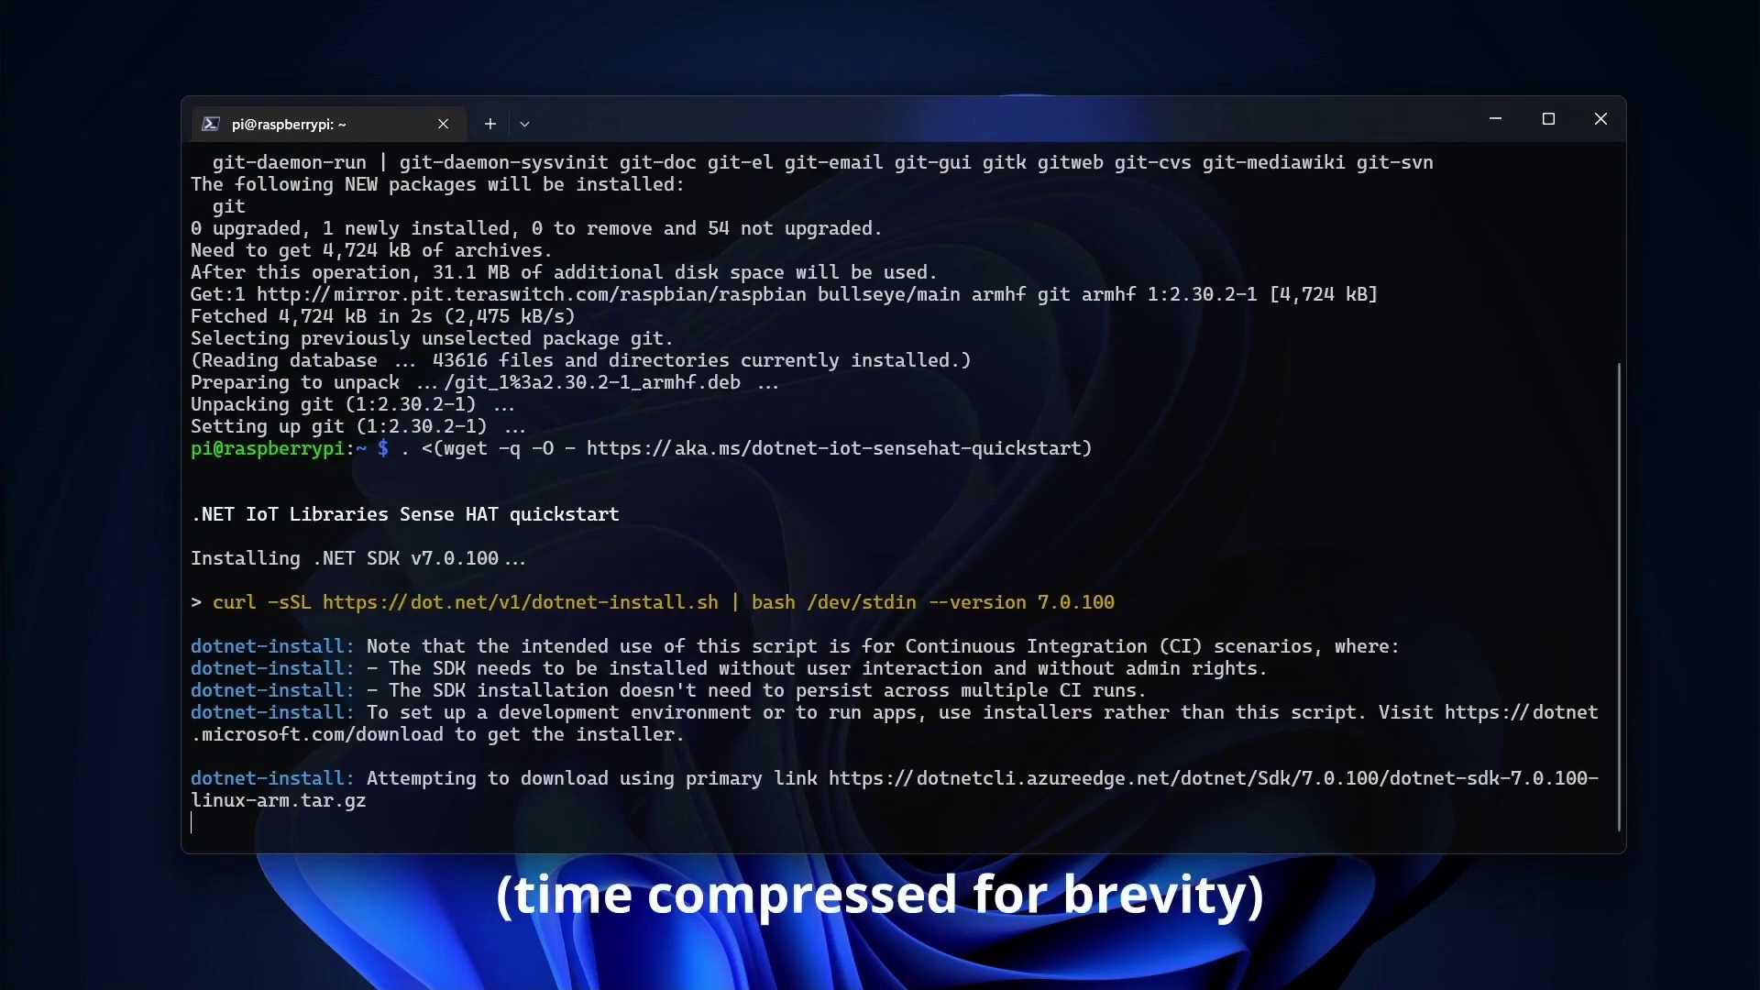